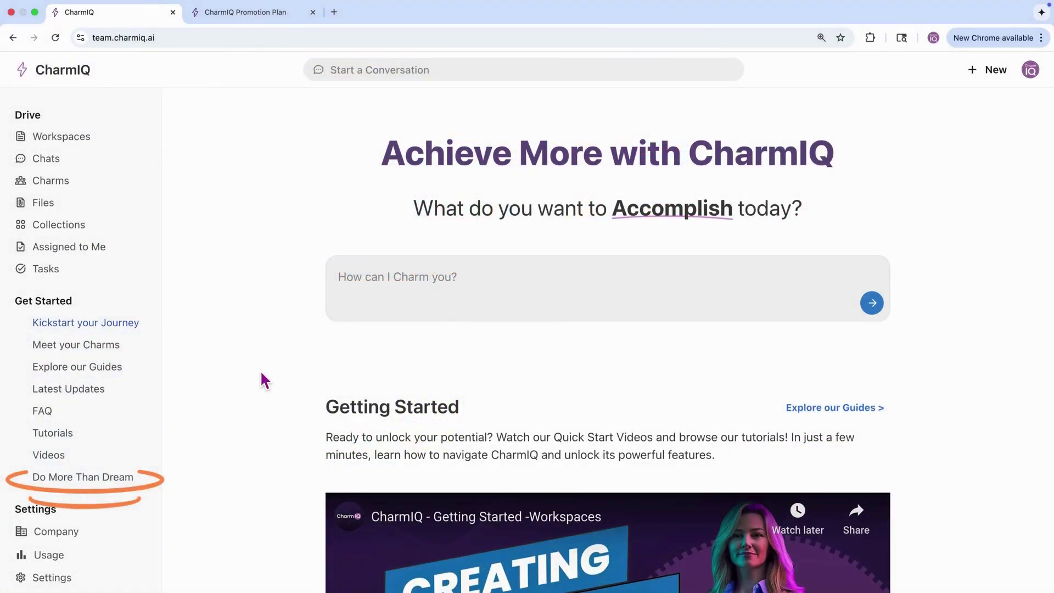
Go to the Do More Than Dream applications page to reach the Mind Map app.
click(122, 480)
scroll(207, 423, down, 8)
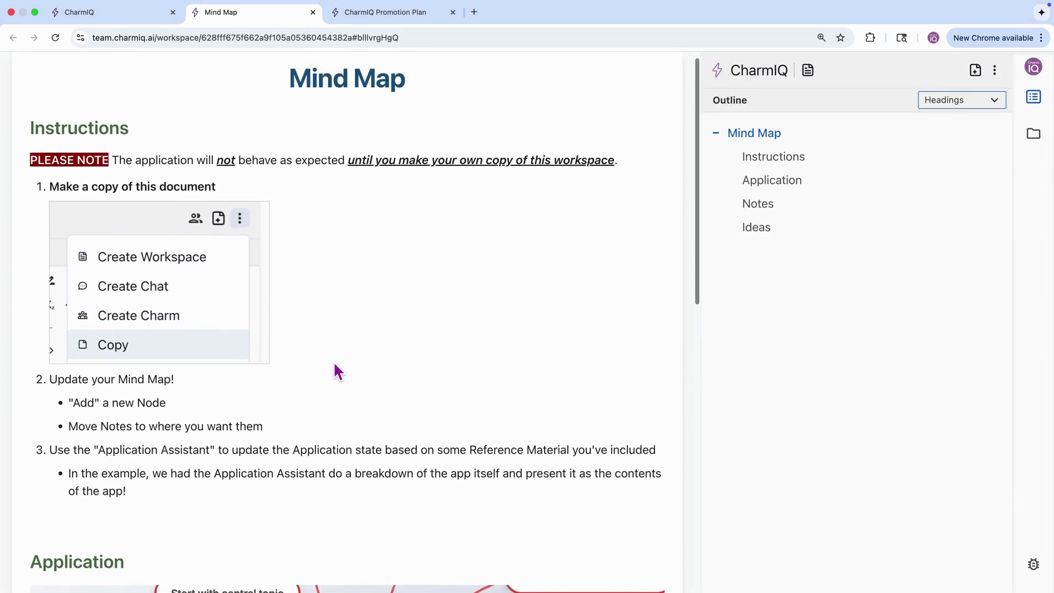
scroll(333, 361, down, 5)
scroll(338, 358, down, 5)
scroll(338, 359, down, 5)
scroll(341, 368, up, 5)
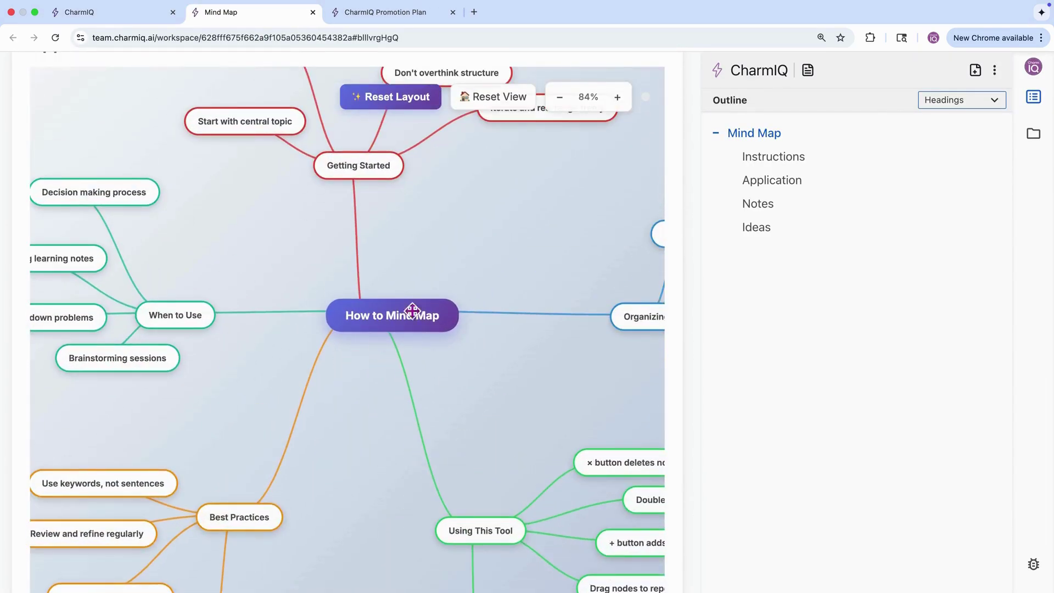
scroll(411, 313, up, 5)
scroll(494, 222, down, 5)
scroll(681, 171, up, 1)
scroll(681, 170, up, 5)
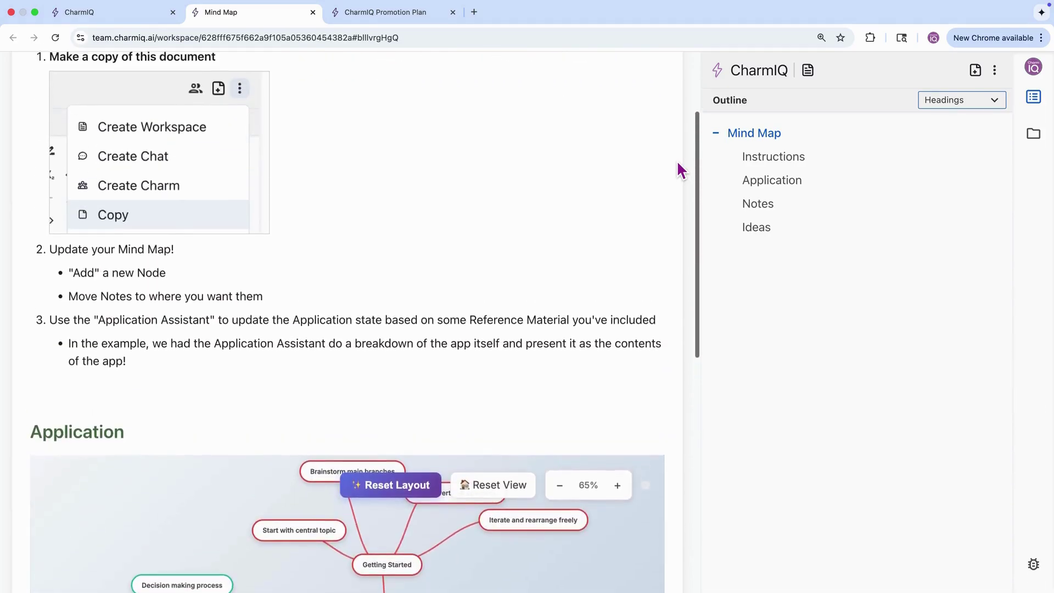
scroll(681, 171, up, 3)
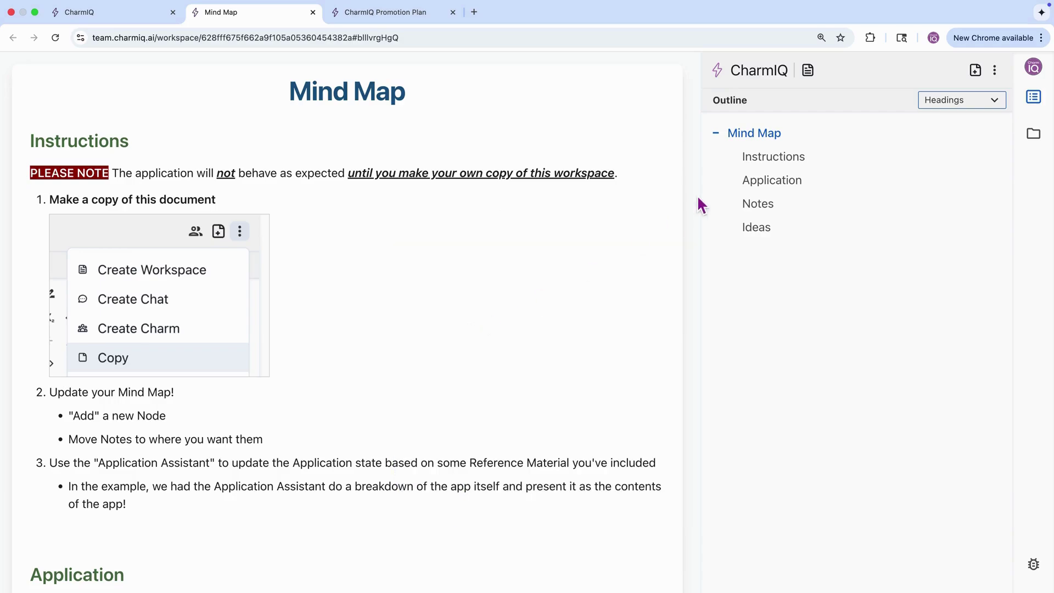
Copy the Mind Map workspace from its actions menu to create Mind Map| Charmer.
click(995, 69)
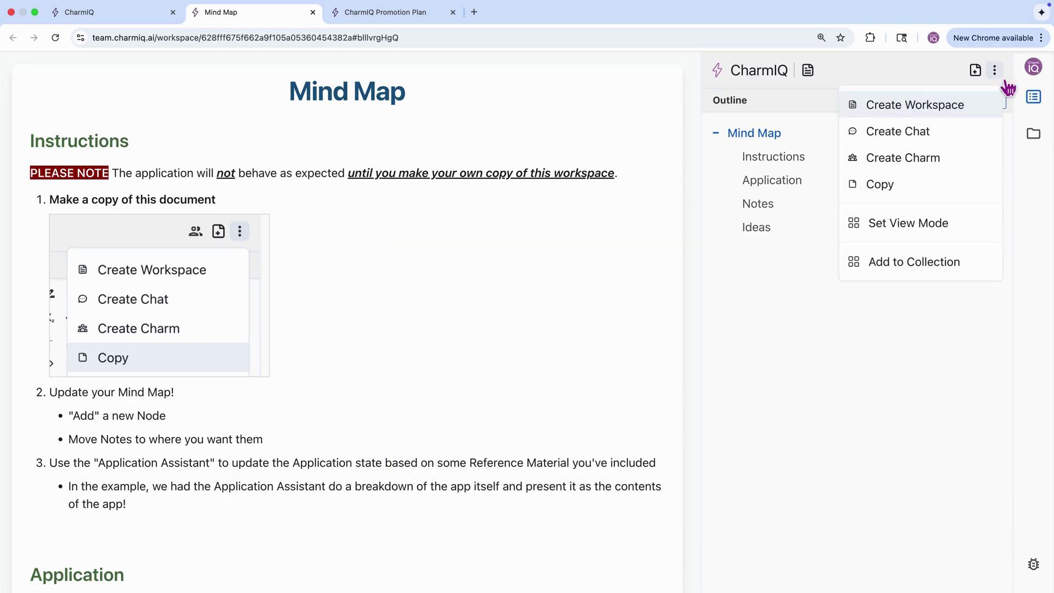
click(886, 183)
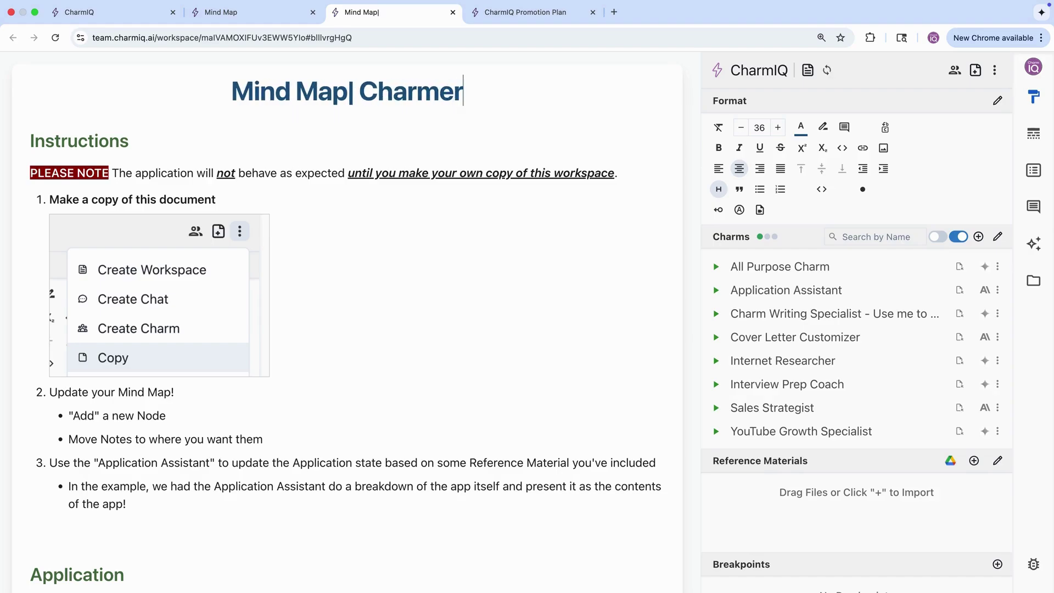
scroll(327, 317, down, 5)
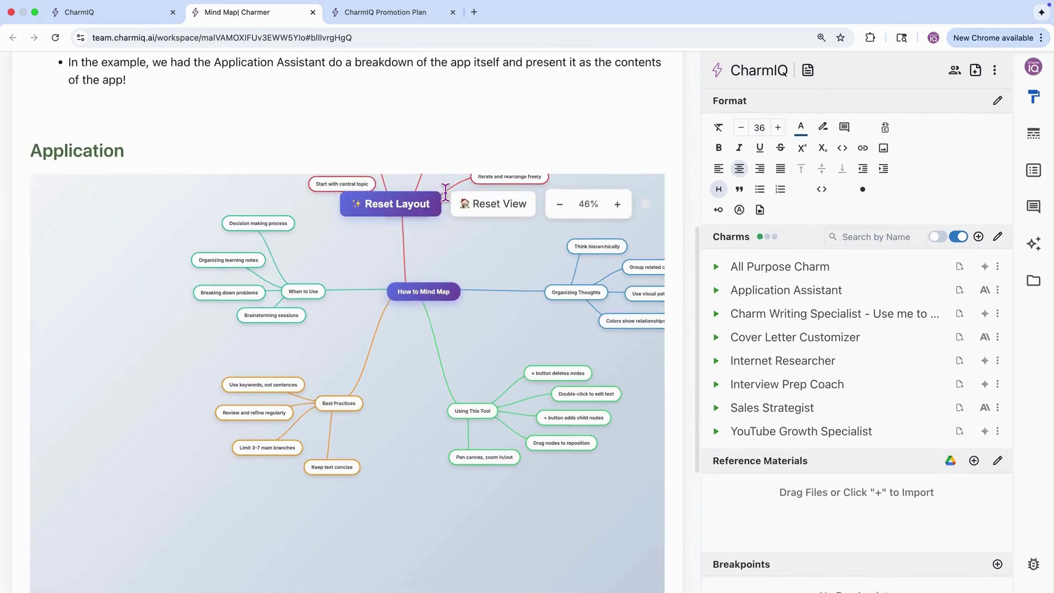
scroll(429, 133, down, 2)
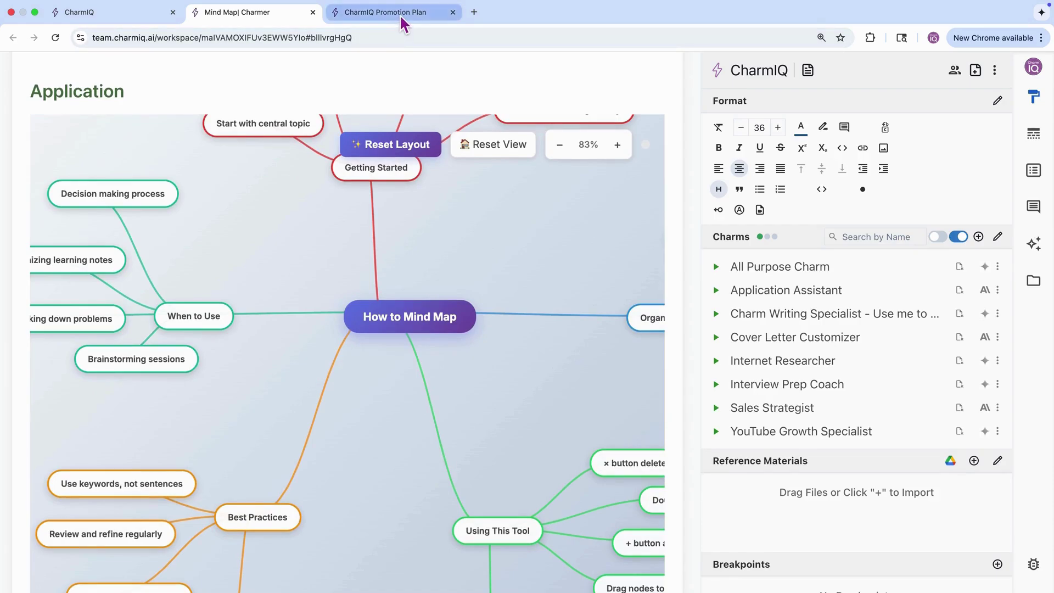
Switch to the CharmIQ Promotion Plan document to review its strategy levels and codes.
click(400, 14)
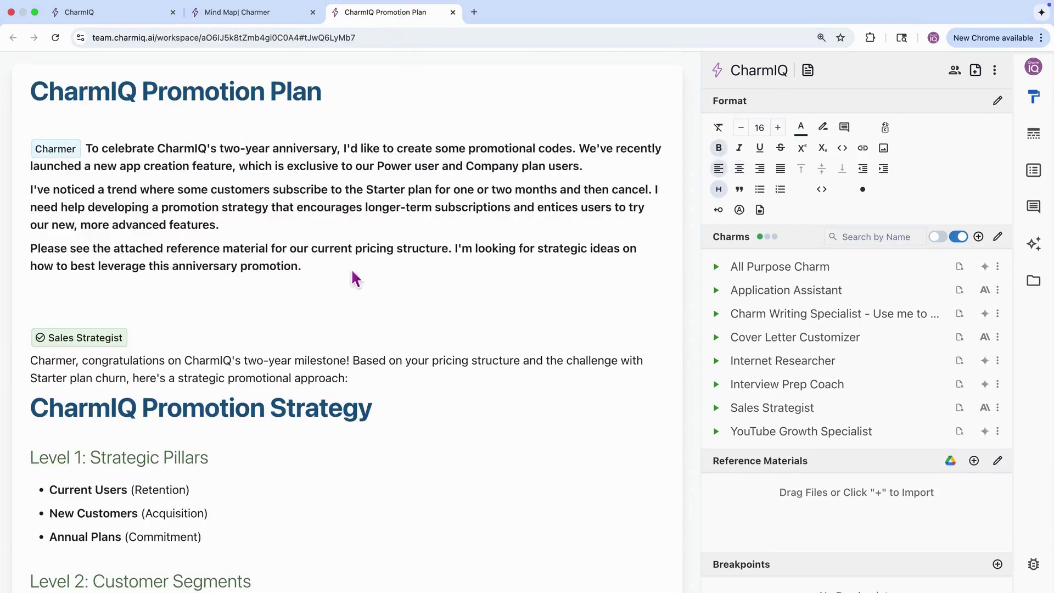
scroll(358, 352, down, 5)
scroll(358, 352, down, 5)
scroll(358, 352, down, 4)
scroll(358, 351, down, 3)
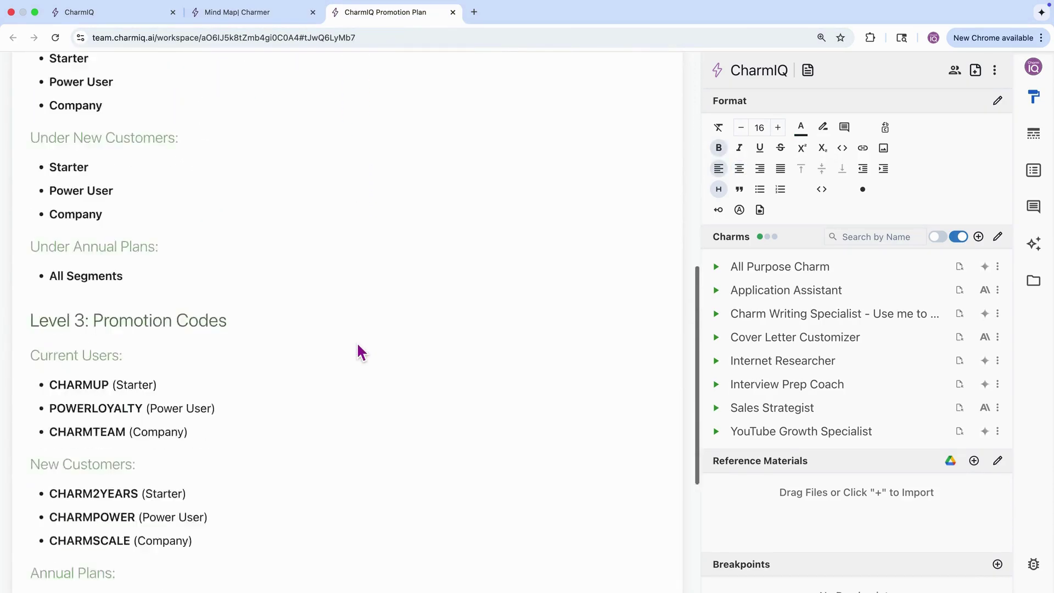
scroll(357, 342, down, 5)
scroll(356, 342, down, 3)
scroll(357, 342, up, 8)
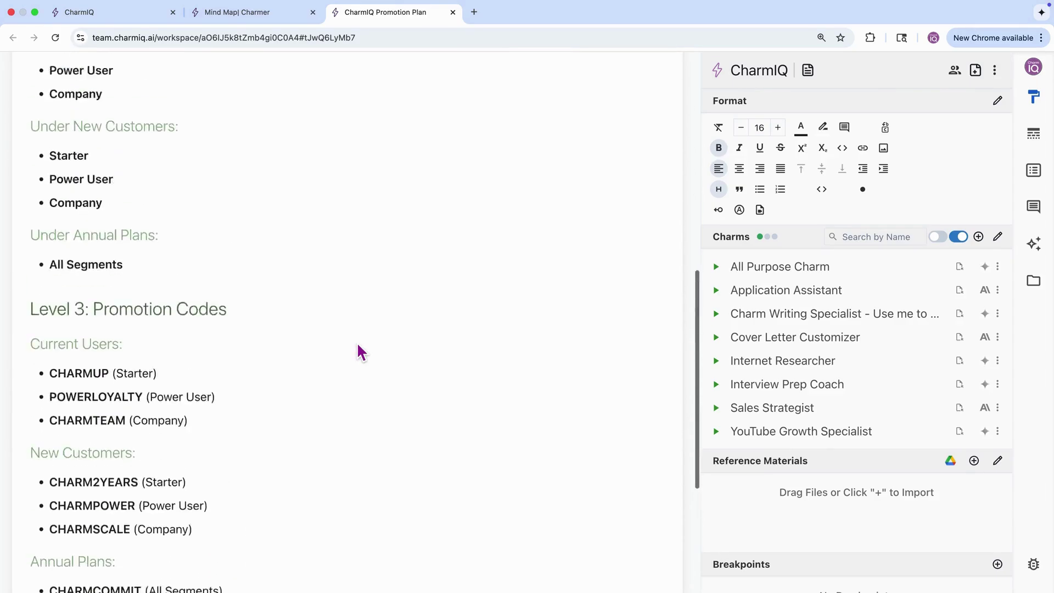
scroll(356, 351, up, 5)
scroll(357, 352, up, 4)
scroll(356, 351, up, 2)
scroll(356, 351, up, 3)
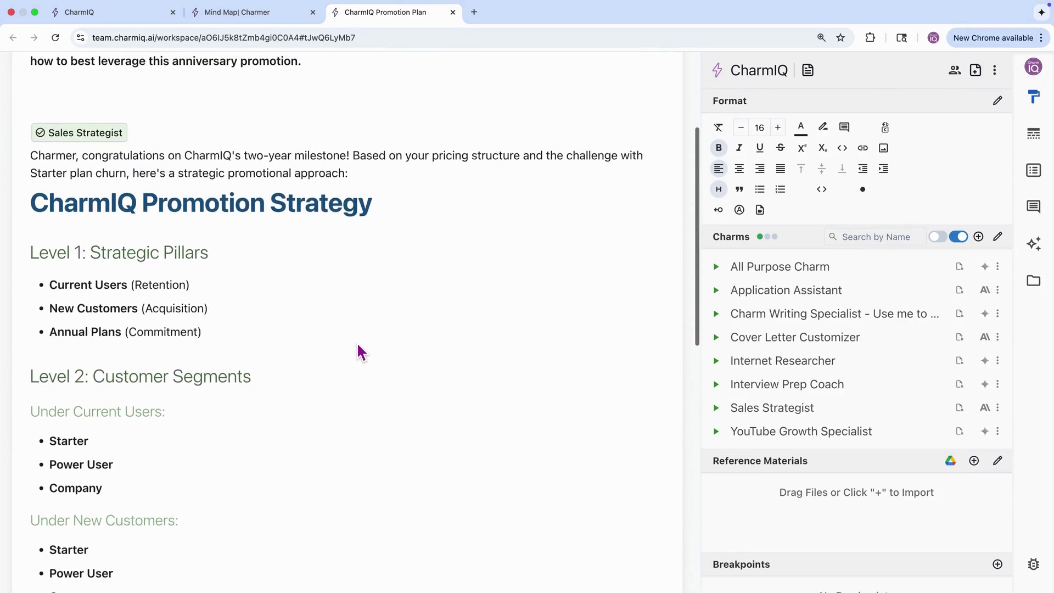
scroll(357, 352, up, 2)
scroll(357, 351, down, 2)
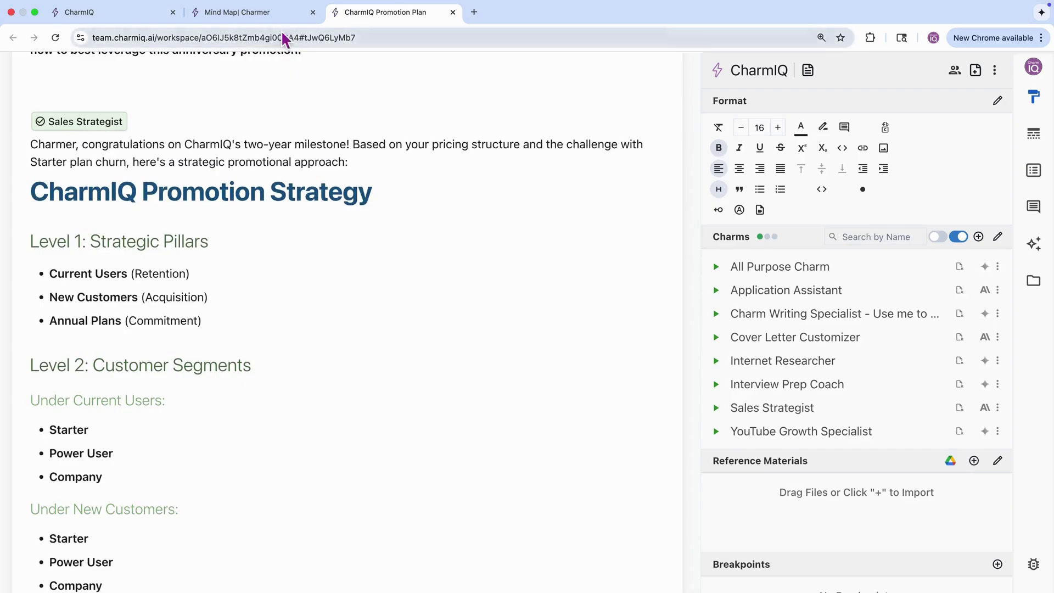
Add CharmIQ Promotion Plan as reference material in Mind Map| Charmer; browse charms without importing.
click(248, 11)
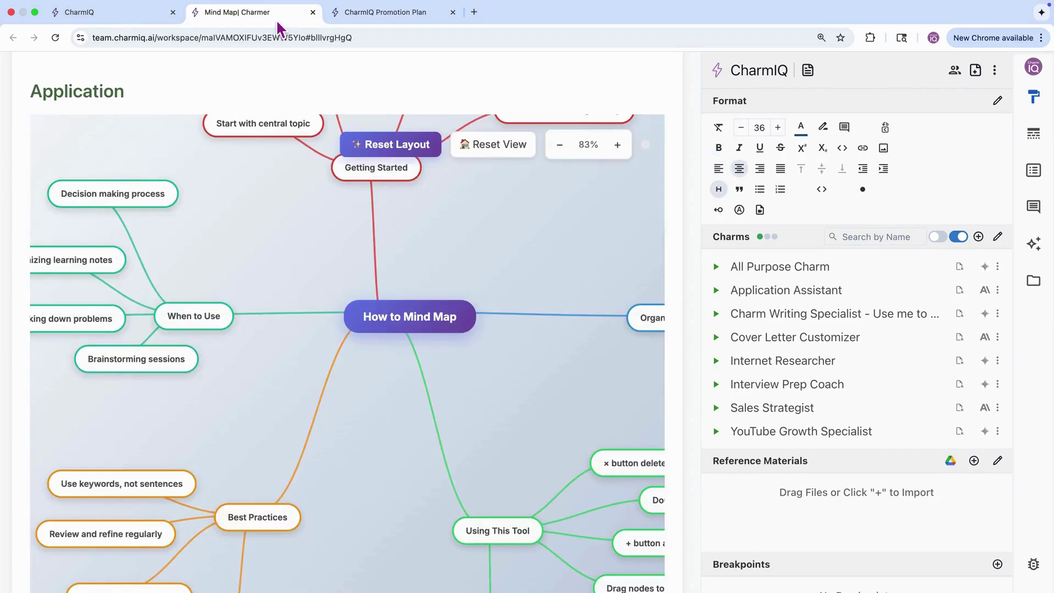
click(974, 460)
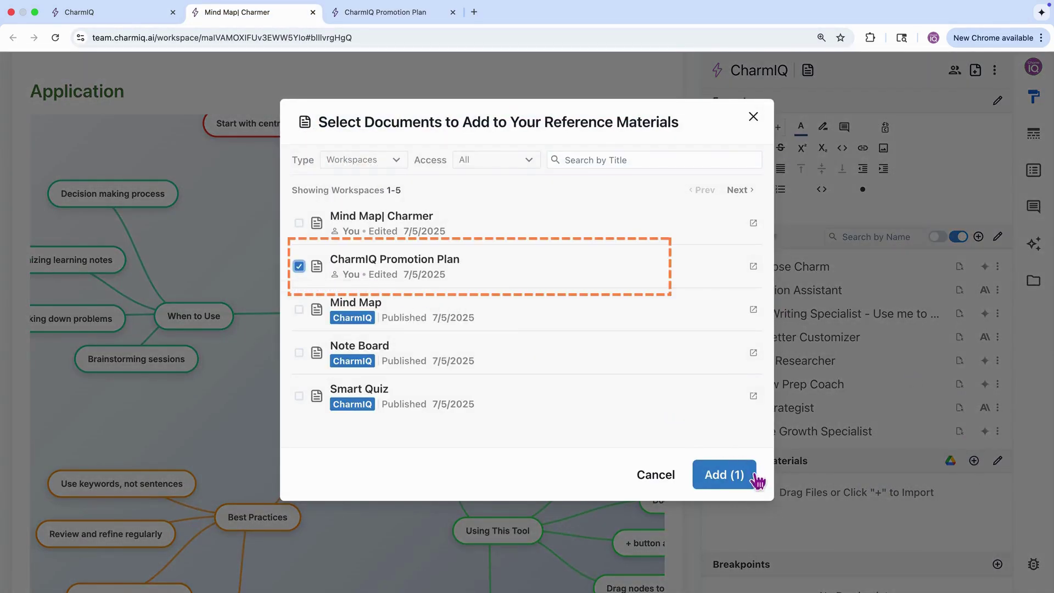
click(724, 474)
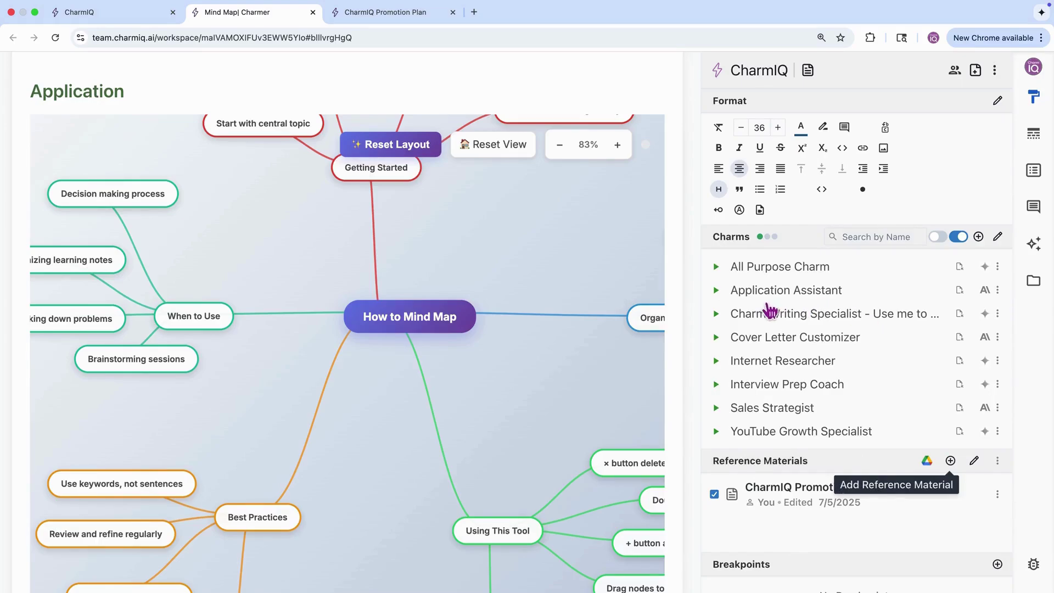
click(980, 238)
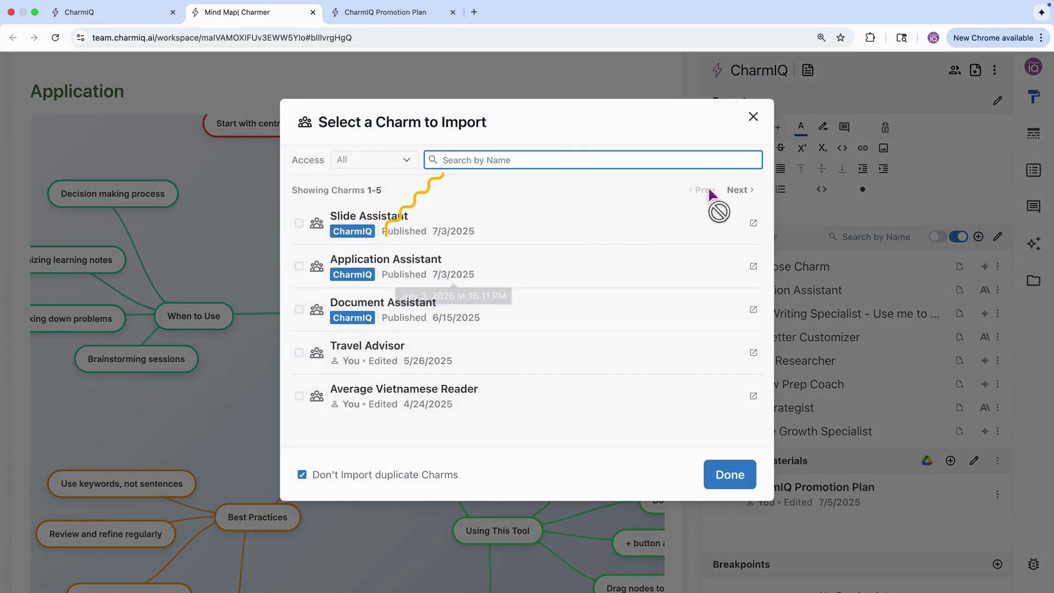
click(753, 117)
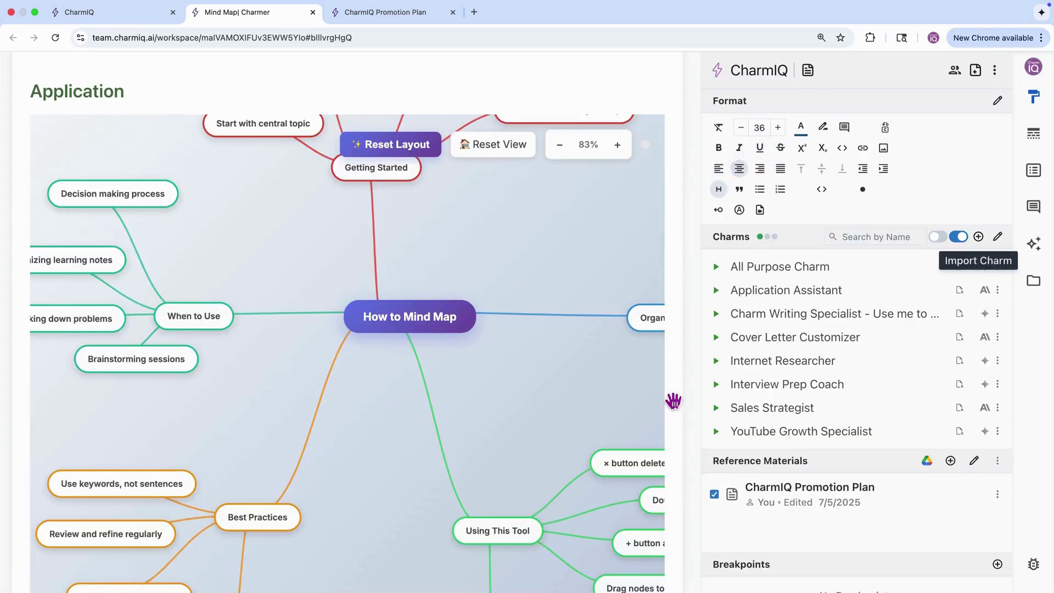
click(1034, 97)
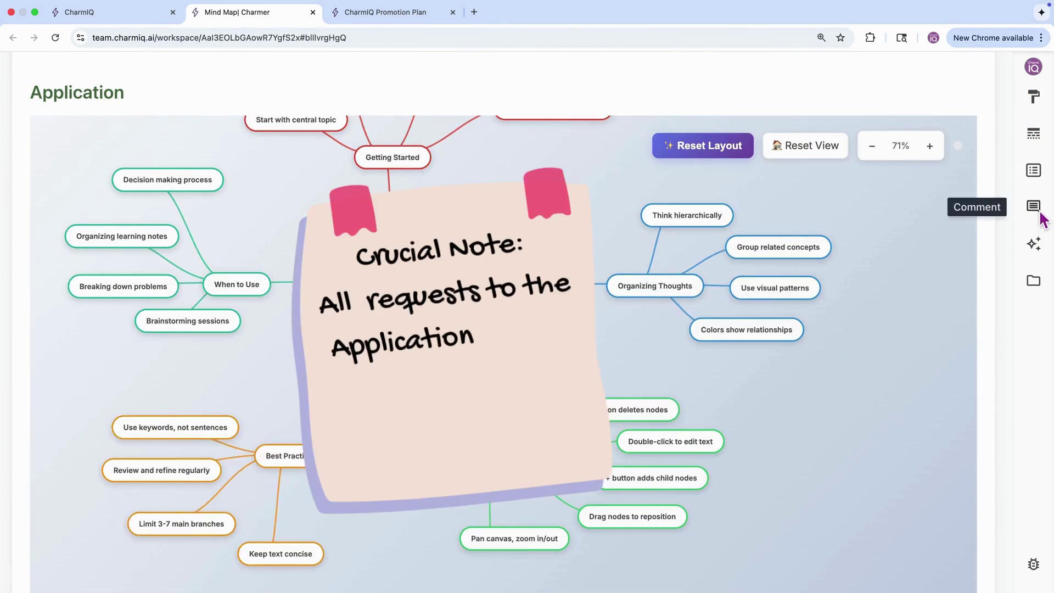
click(1034, 207)
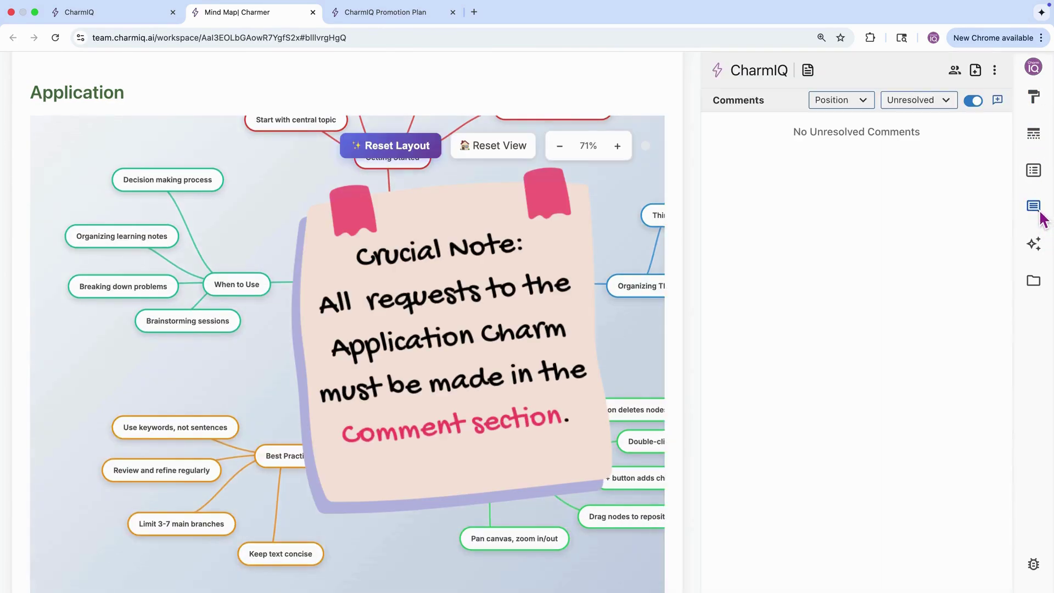
click(998, 100)
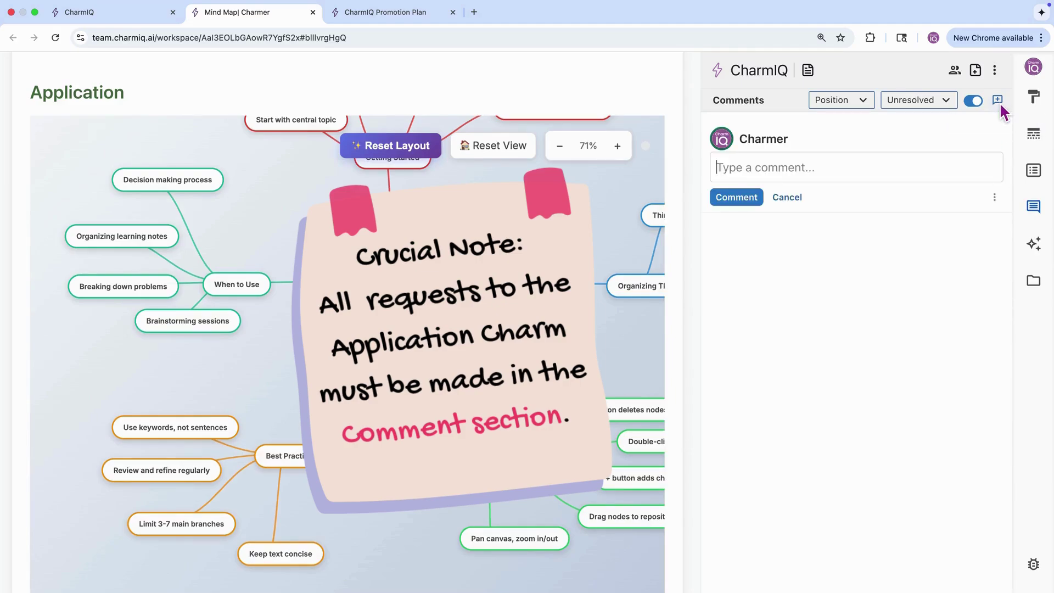
click(777, 167)
text(Can you update the Mindmap with CharmIQ )
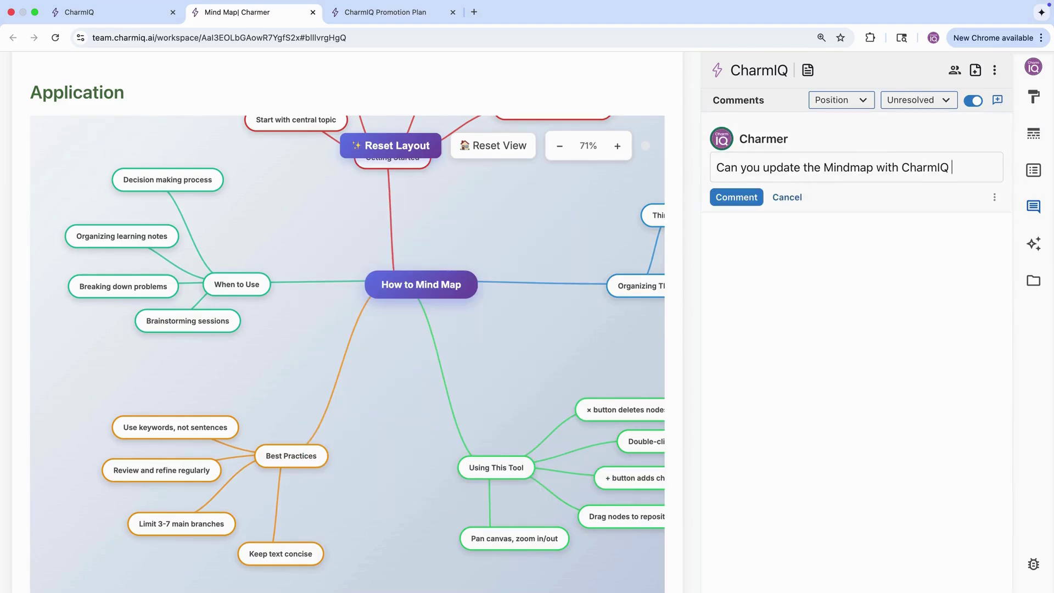
text(promotion plan in the re)
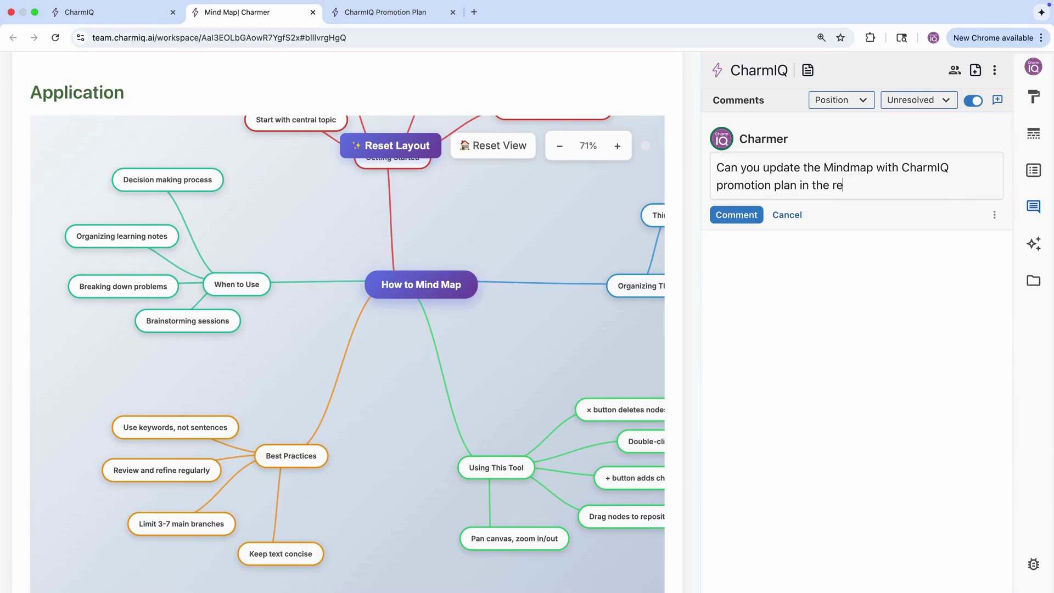
text(ference material @app)
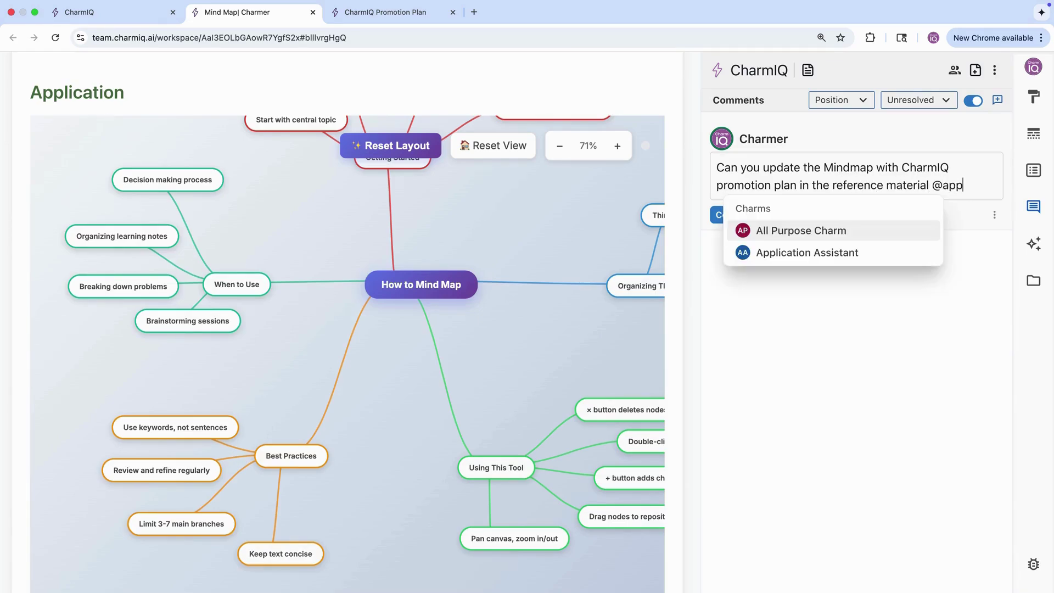
click(807, 228)
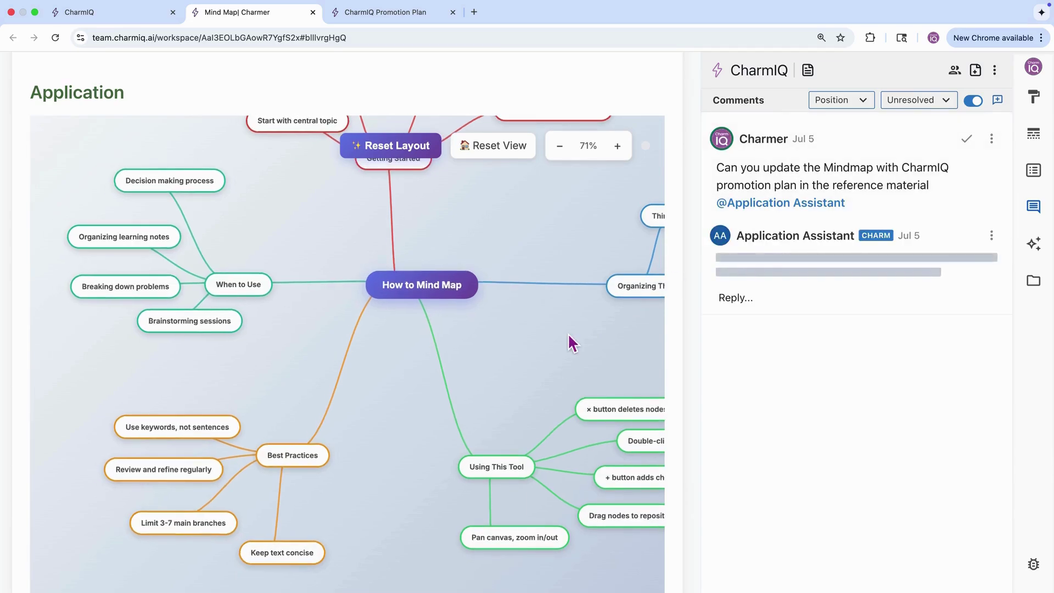
scroll(568, 333, down, 2)
scroll(567, 334, up, 5)
scroll(272, 247, up, 3)
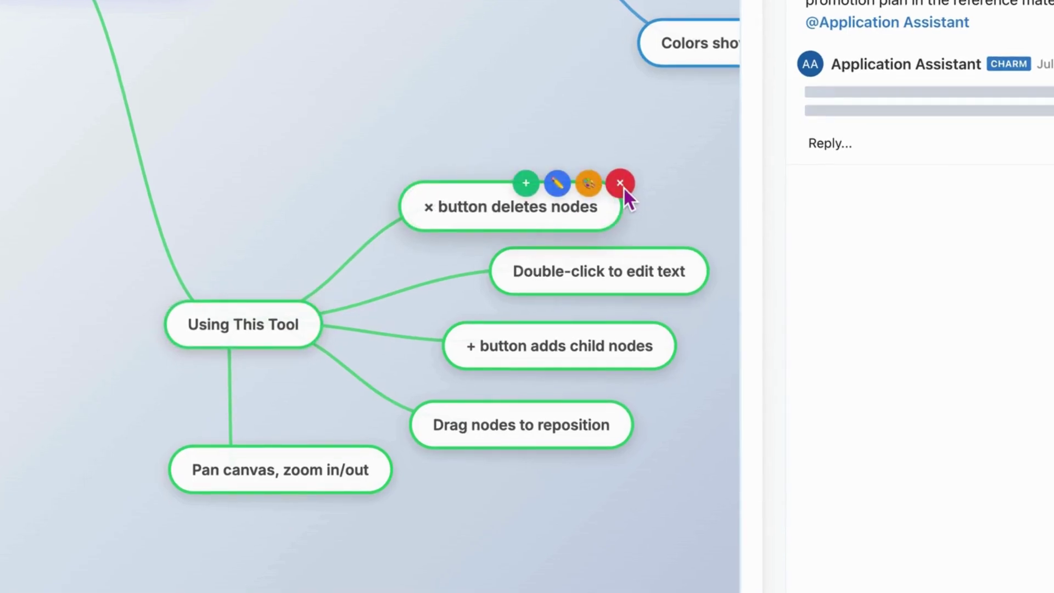
Test node editing by deleting the delete-nodes node and renaming the double-click node.
click(620, 184)
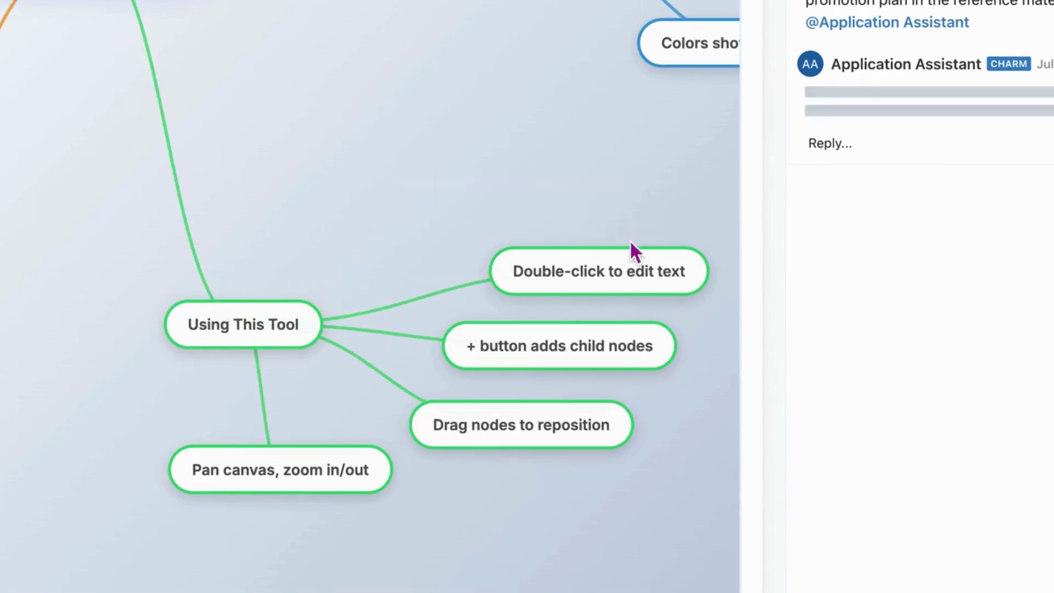
double_click(631, 253)
key(End)
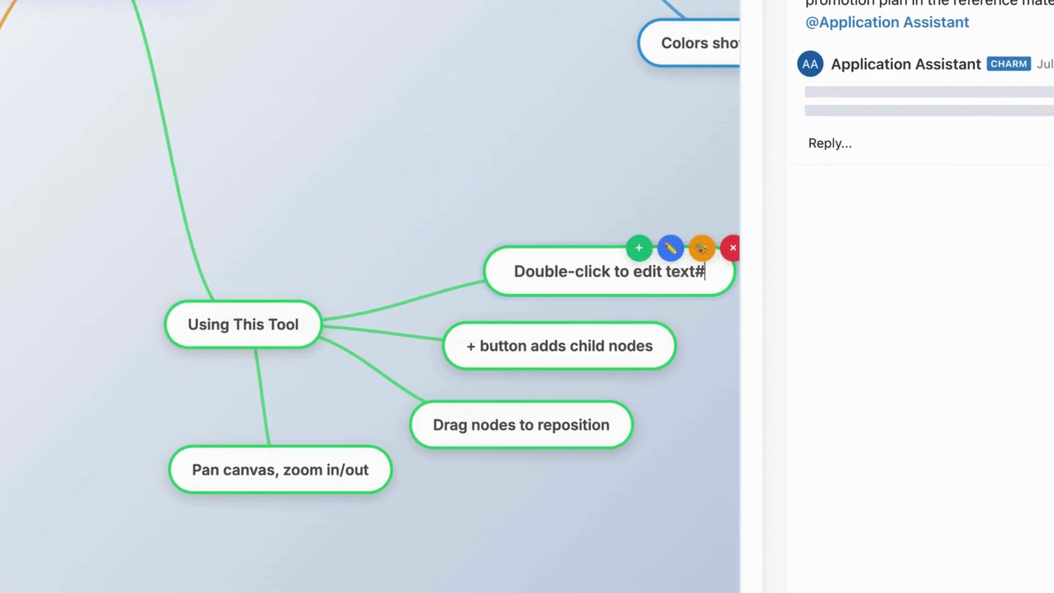
text(#1)
click(697, 335)
drag(712, 343, 634, 360)
mouse_move(482, 363)
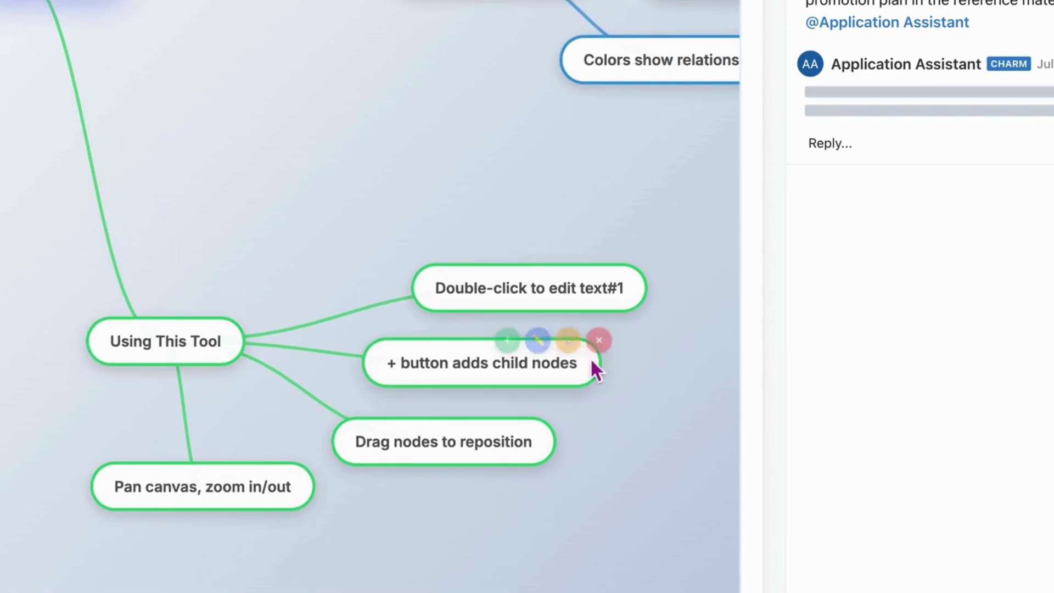
Add and confirm a new child node under '+ button adds child nodes'.
click(508, 340)
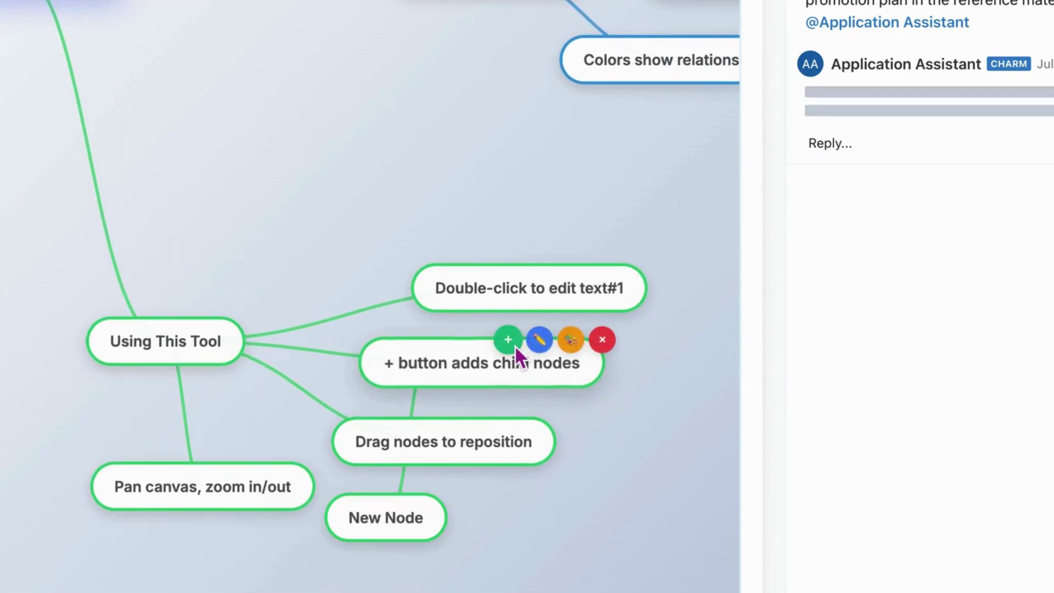
double_click(415, 519)
key(End)
text(to add)
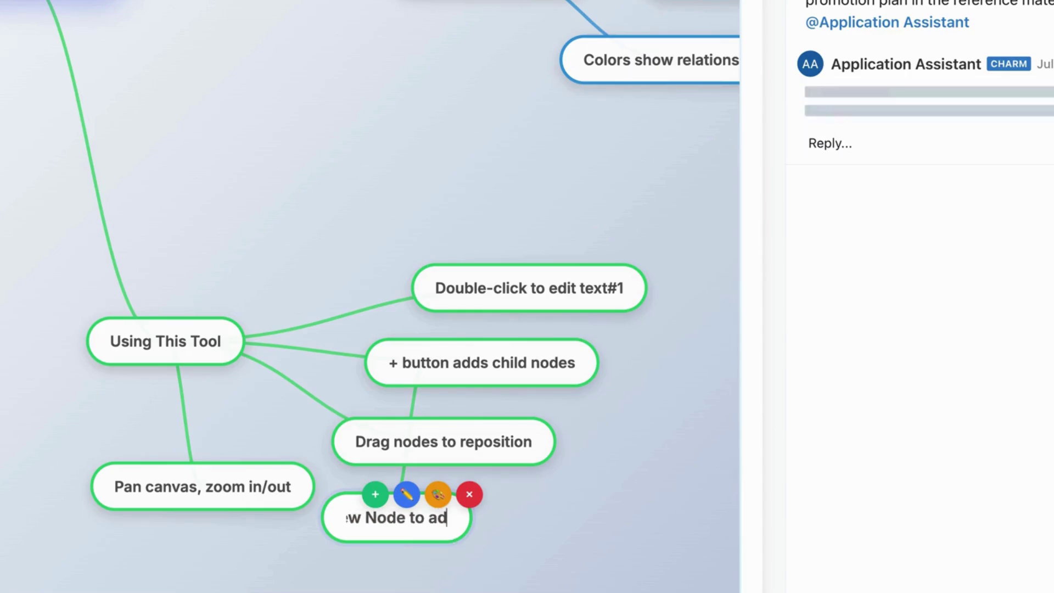
key(Return)
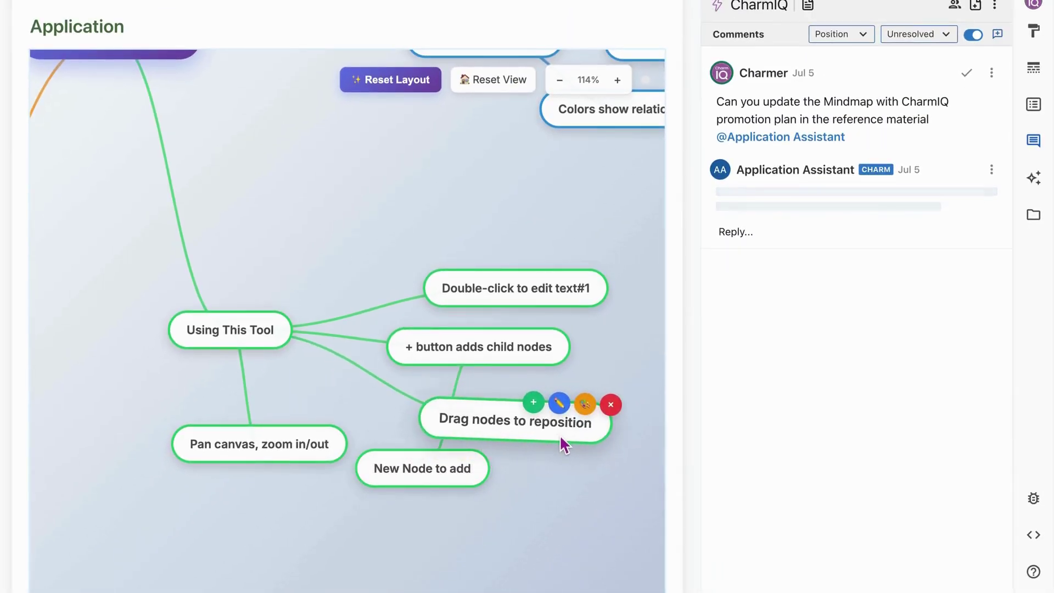
Move 'Drag nodes' above its siblings, then apply the assistant's promotion plan update.
drag(559, 434, 476, 207)
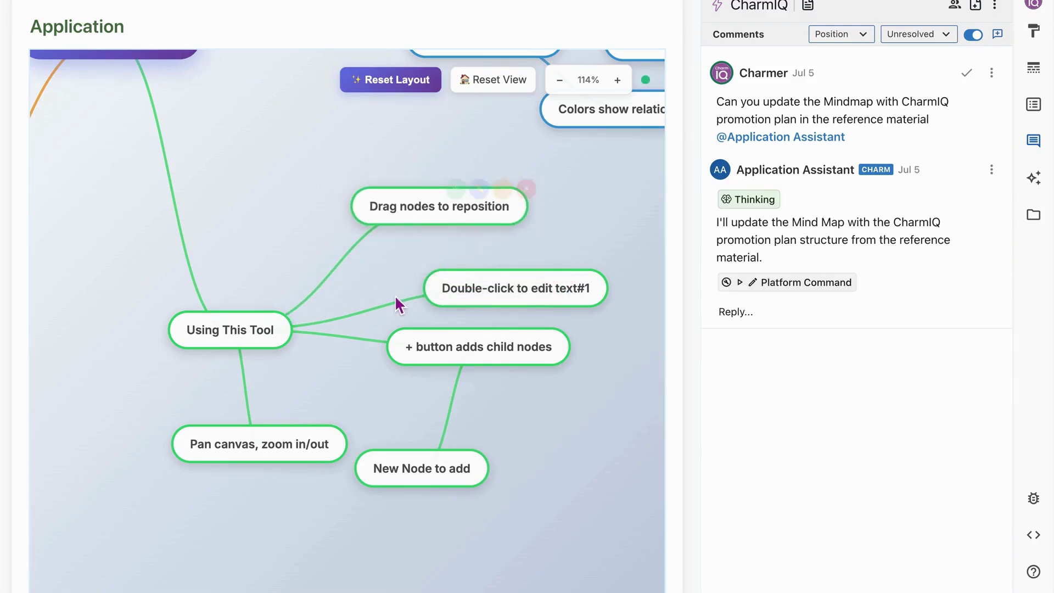
scroll(387, 317, down, 3)
scroll(387, 316, up, 3)
scroll(388, 317, down, 2)
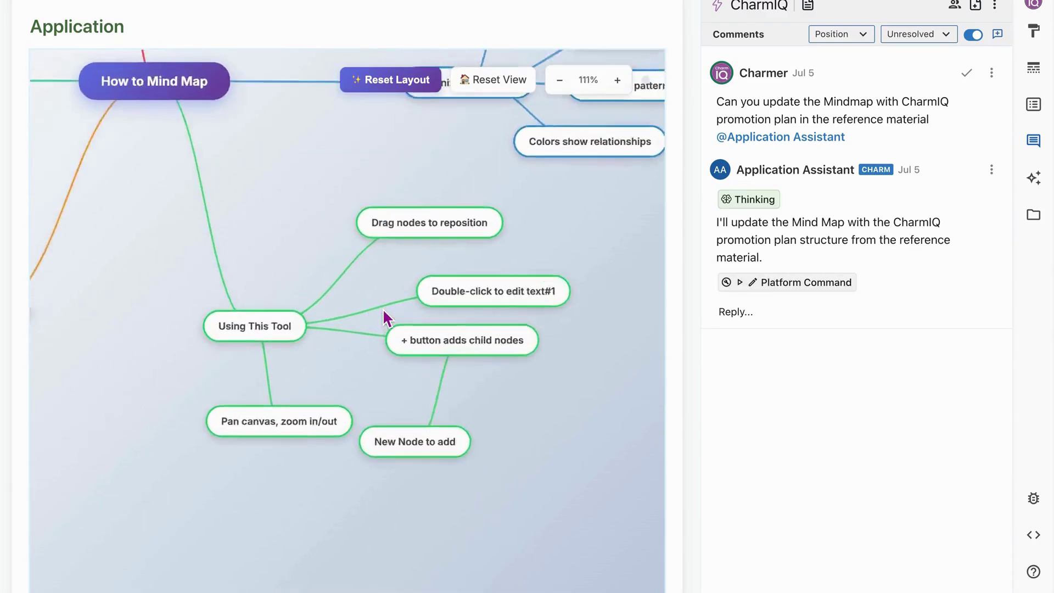
scroll(388, 317, up, 3)
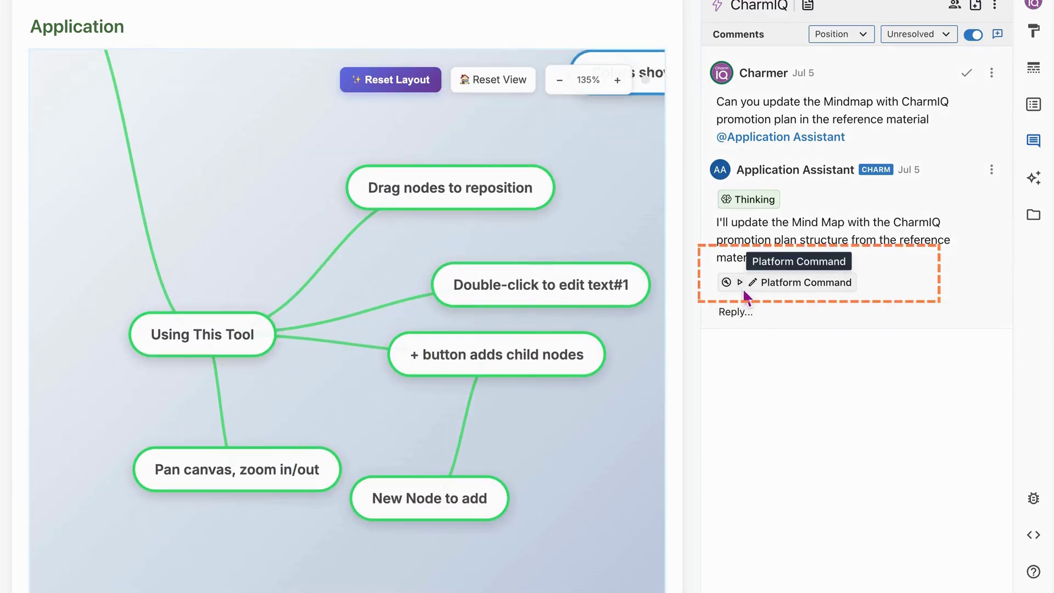
click(559, 80)
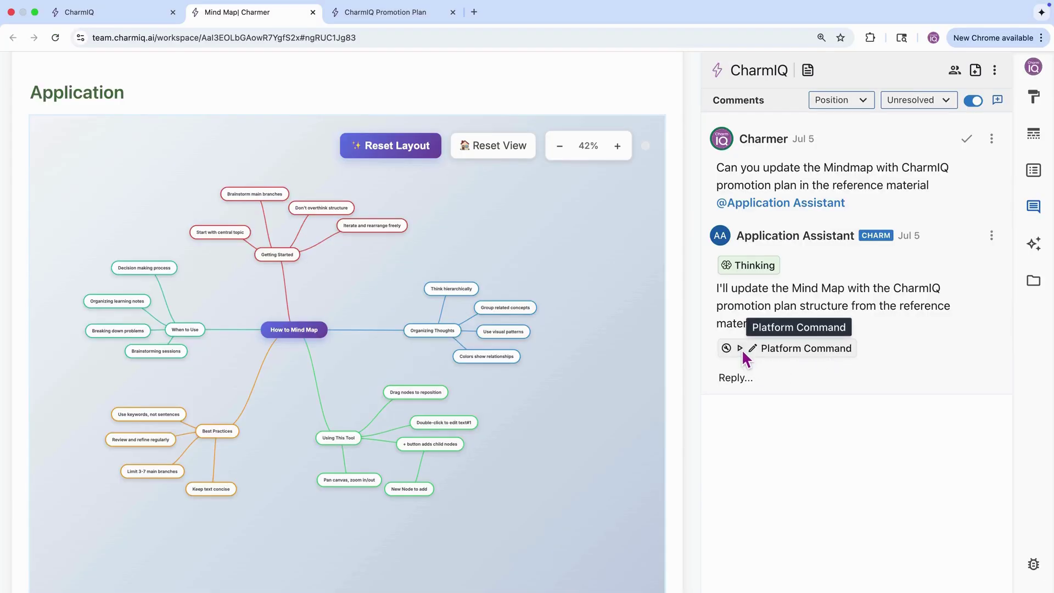
click(740, 348)
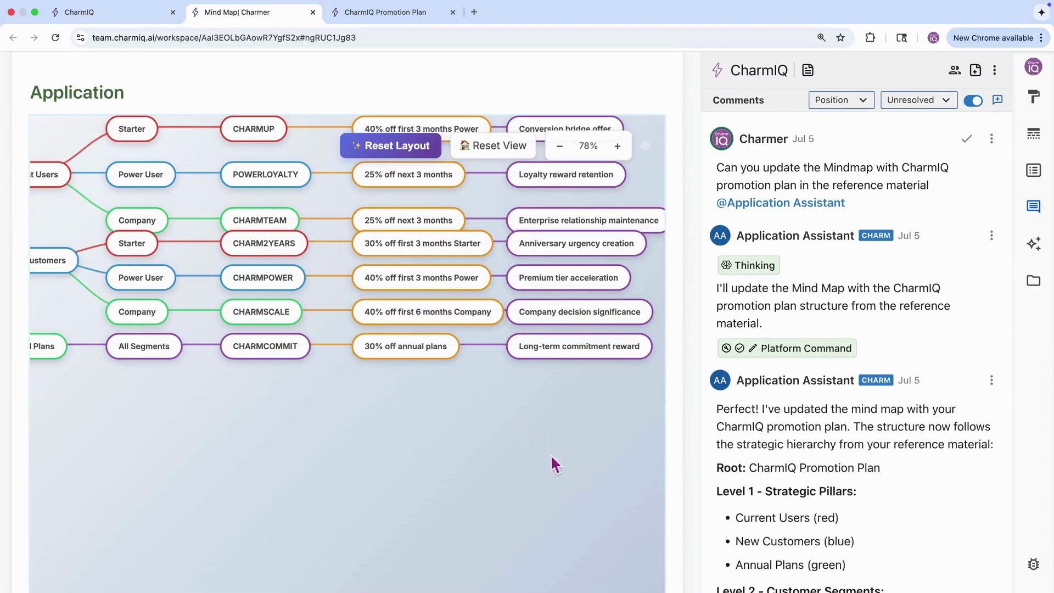
Resolve the comment thread and rearrange the Current Users, New Customers and Annual Plans branches.
click(966, 138)
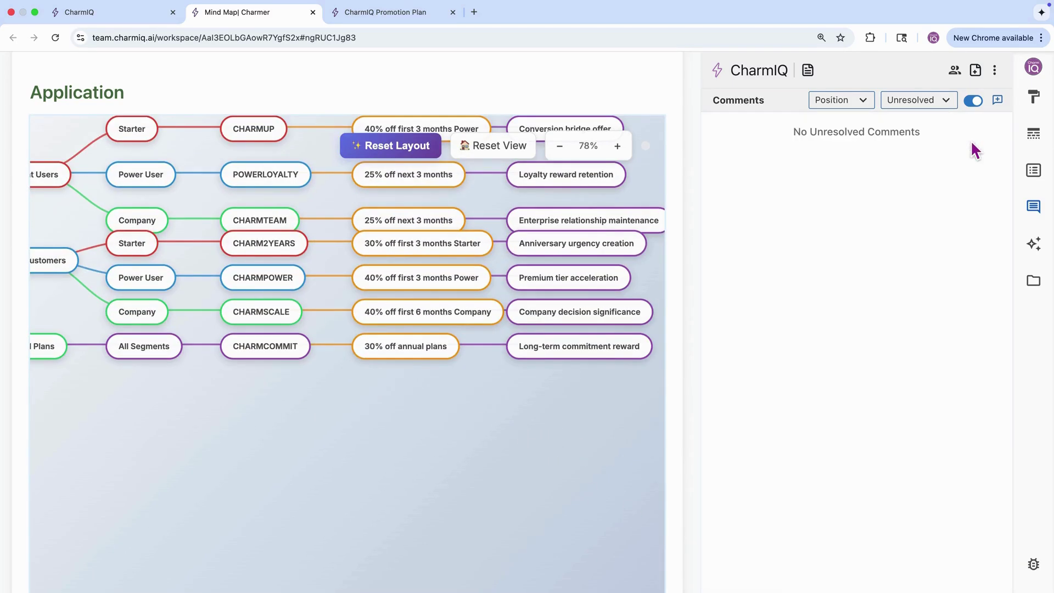
click(1034, 206)
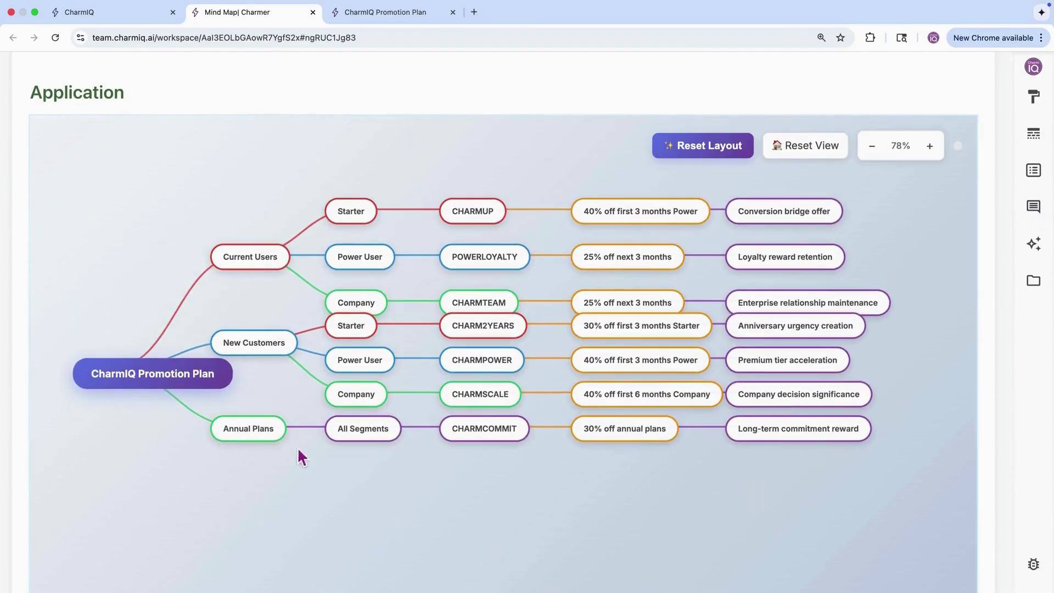
drag(247, 432, 263, 523)
drag(280, 346, 328, 406)
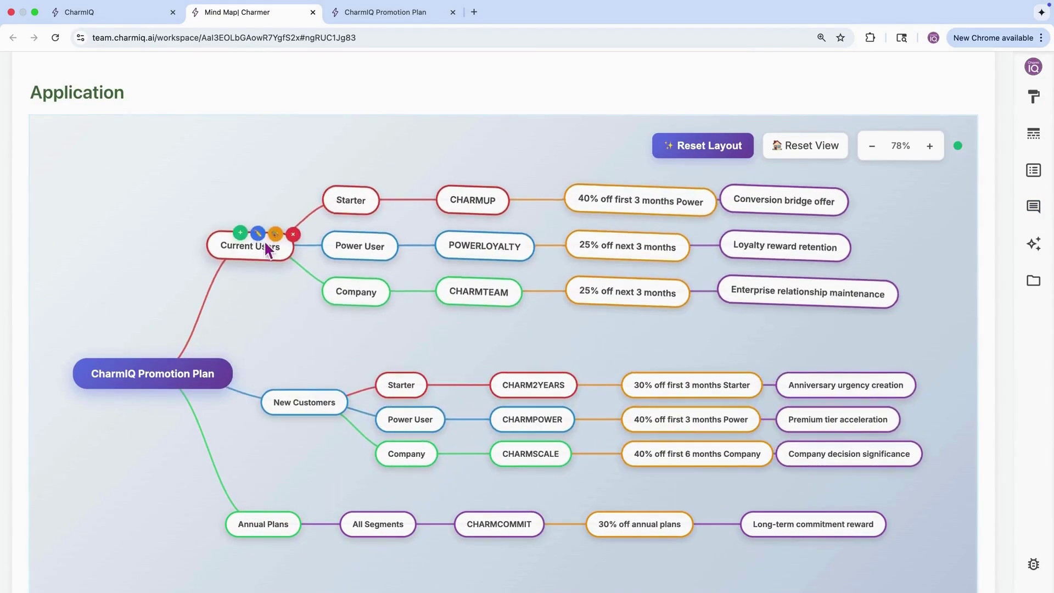
drag(266, 262, 263, 237)
Trim Starter, Power and Company from the 30%, 3-month and 6-month discount labels.
key(BackSpace)
drag(766, 390, 656, 404)
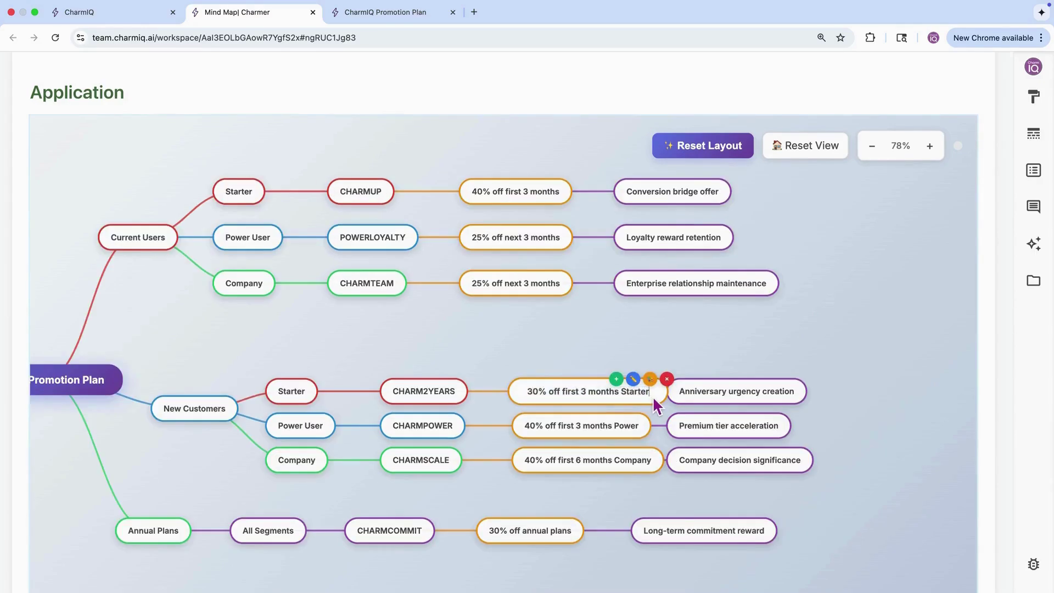
double_click(582, 426)
key(BackSpace)
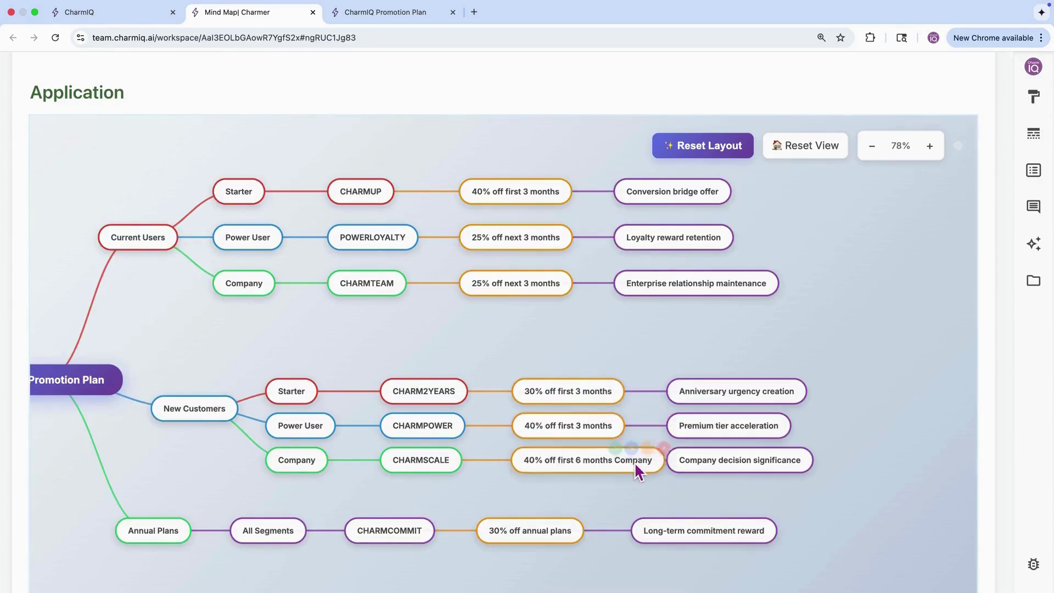
double_click(635, 461)
key(BackSpace)
click(624, 496)
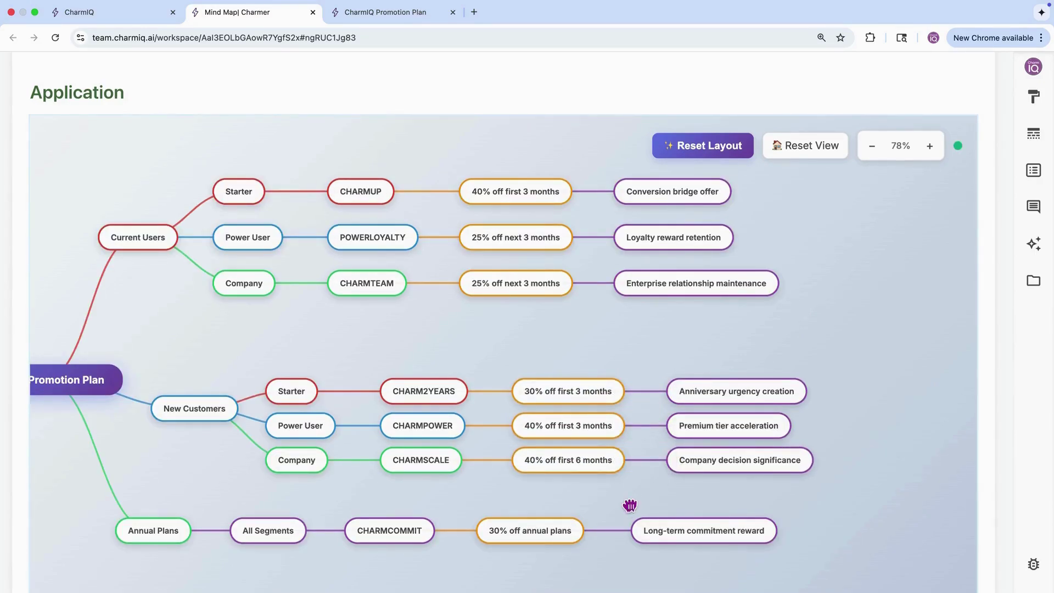
drag(630, 504, 666, 482)
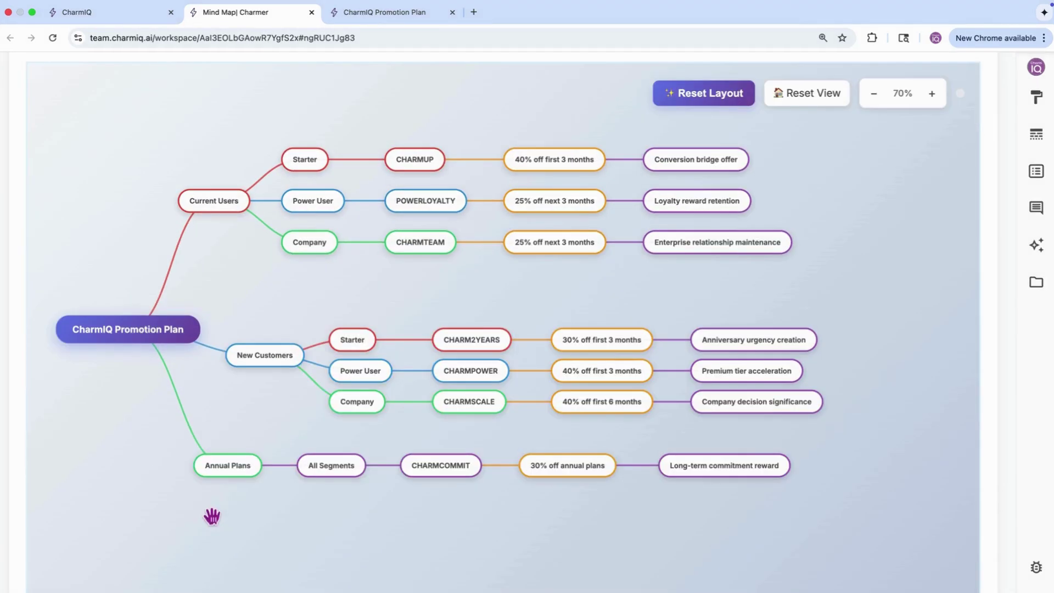
Reference Mind Map| Charmer in the Promotion Plan and append a request for improvement suggestions.
click(384, 12)
scroll(429, 303, down, 10)
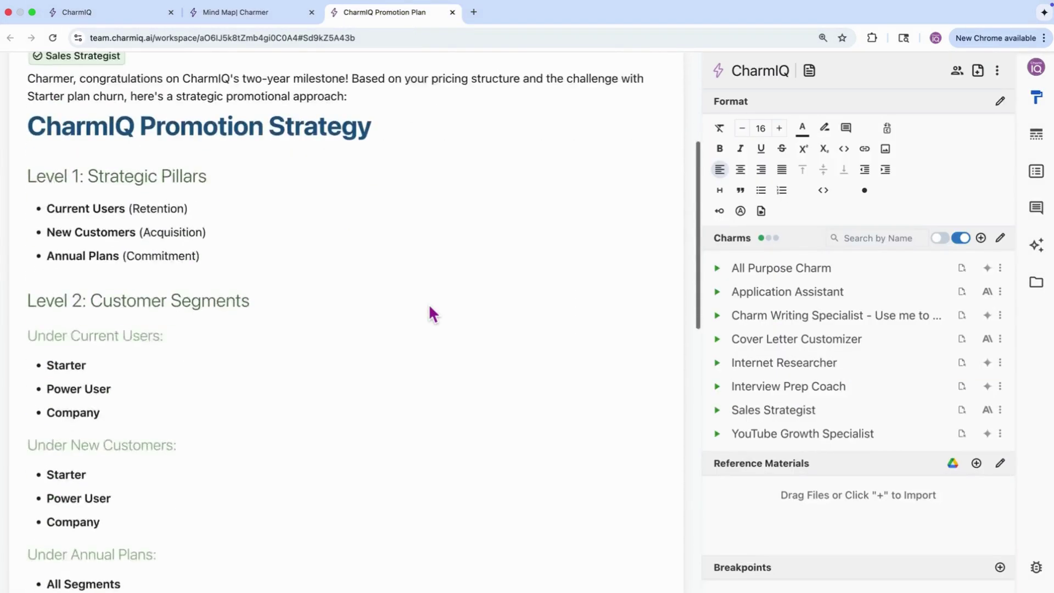
scroll(429, 303, down, 8)
scroll(428, 304, down, 6)
scroll(428, 303, down, 2)
scroll(429, 303, down, 4)
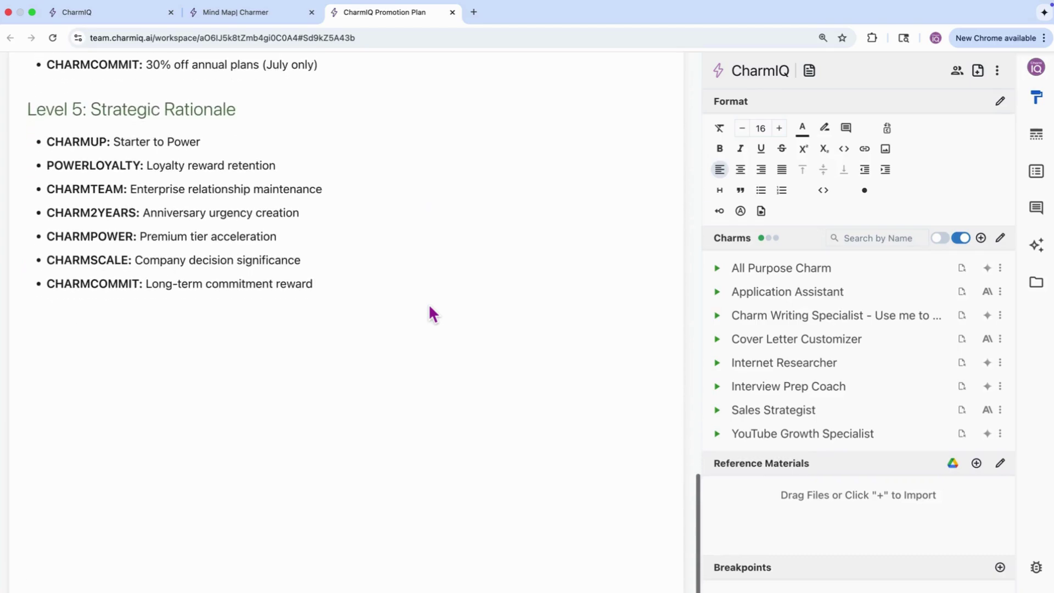
click(977, 463)
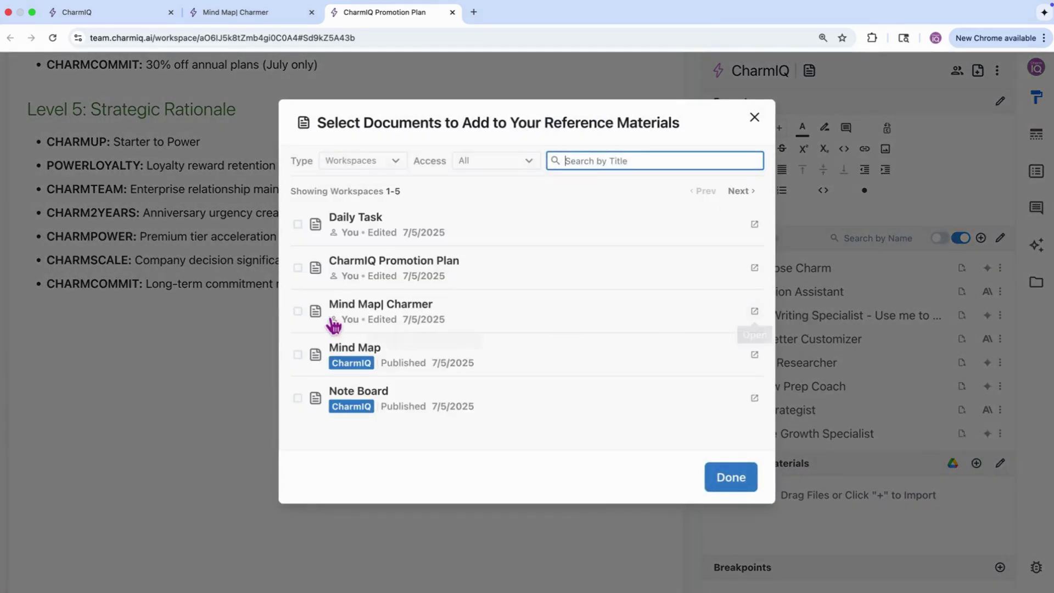
click(298, 311)
click(726, 478)
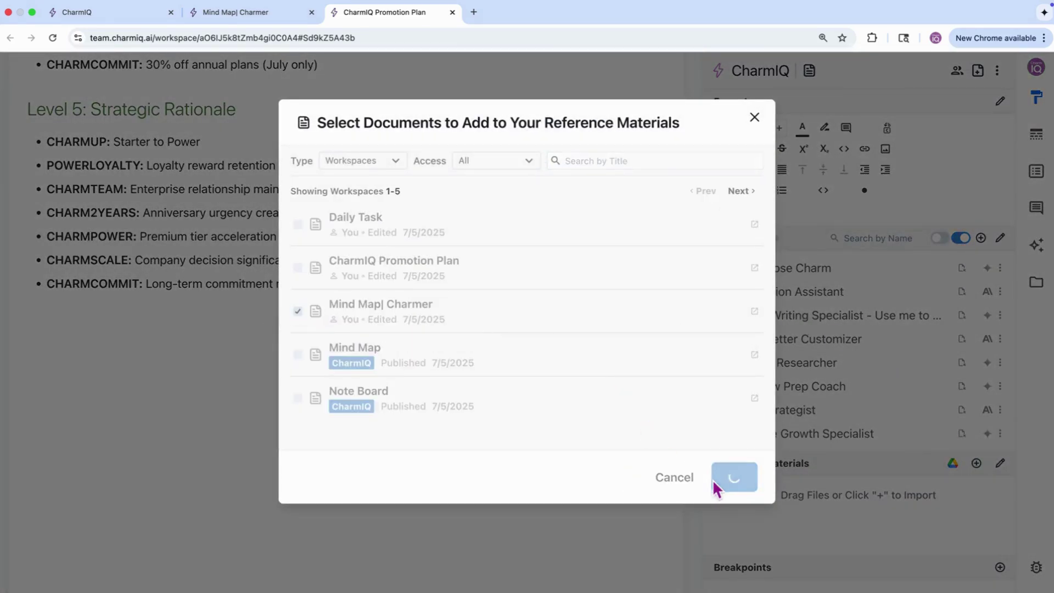
click(65, 330)
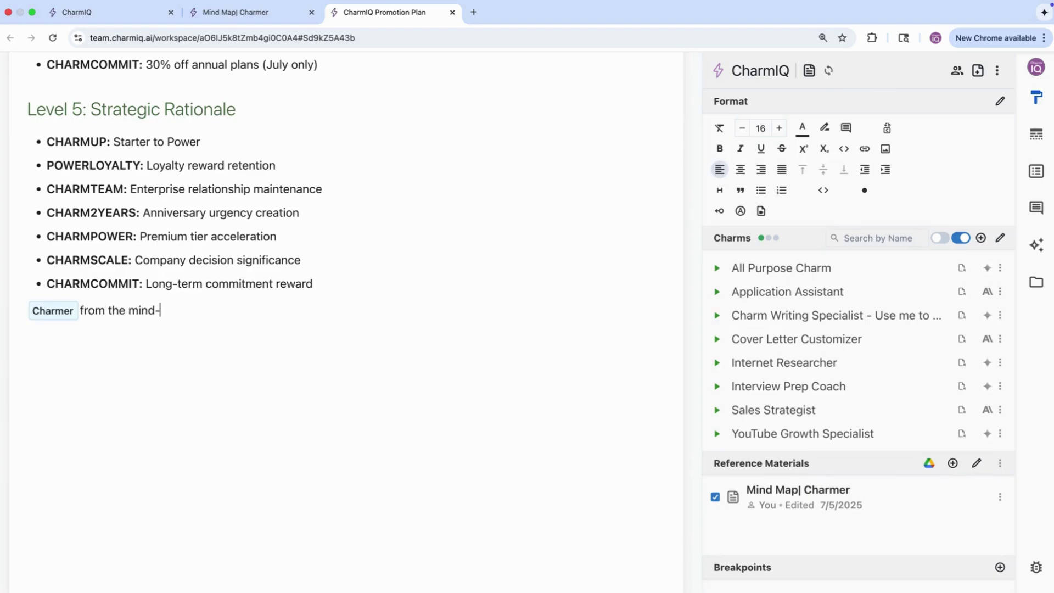
text(the reference material, do you have any suggestions for improvement?)
key(Return)
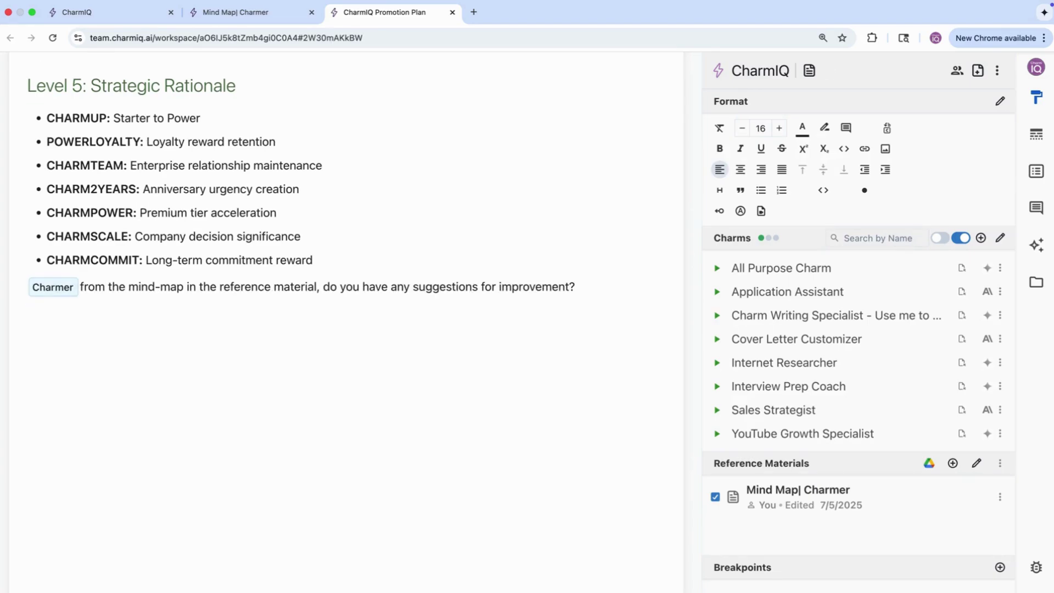
Run the Sales Strategist charm to get its 2-Year Anniversary promotion recommendations.
click(717, 409)
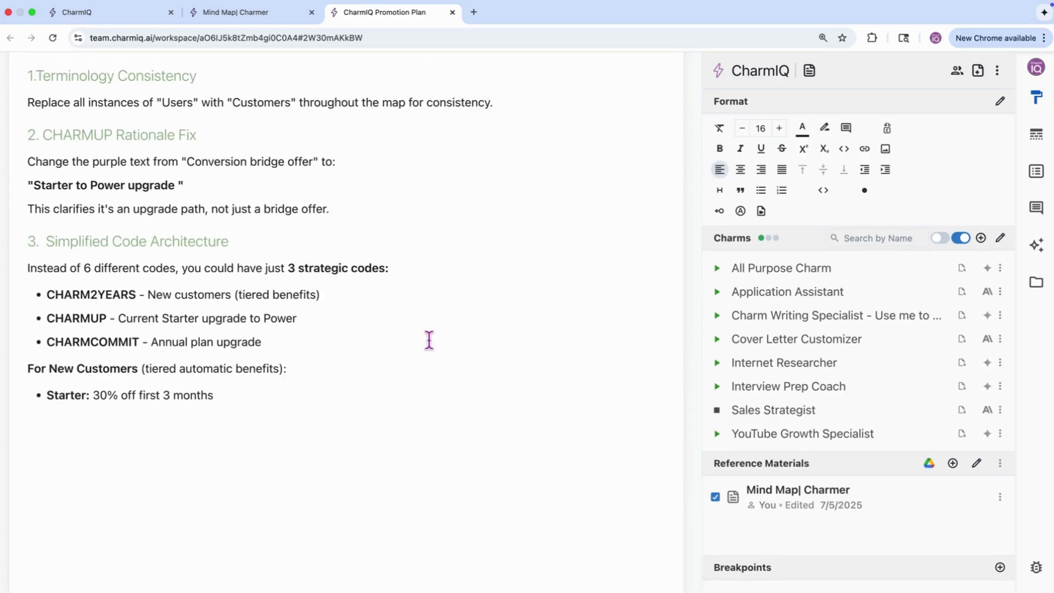
scroll(428, 341, up, 4)
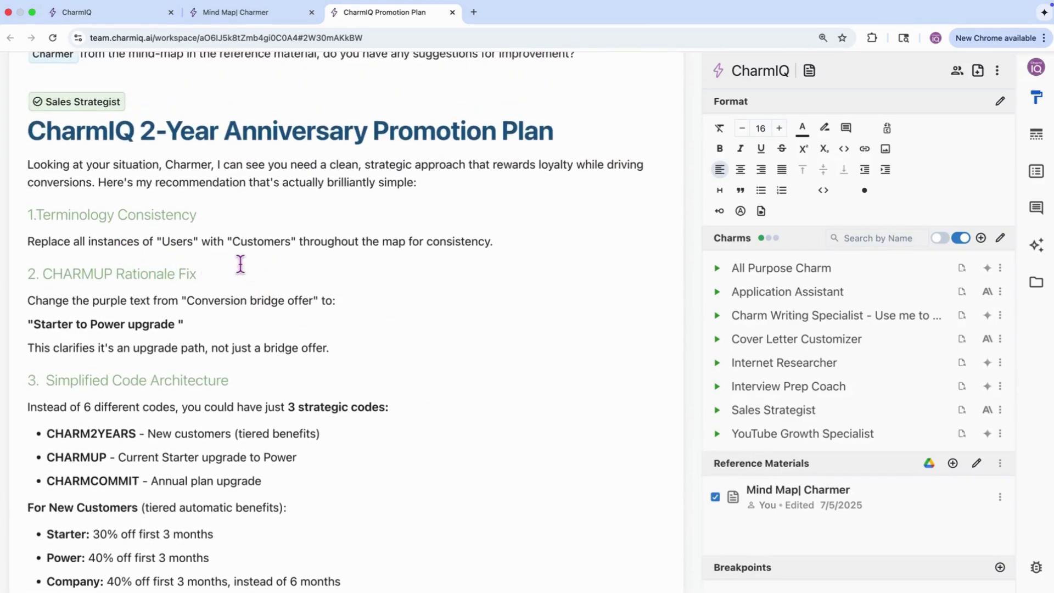
scroll(221, 421, down, 1)
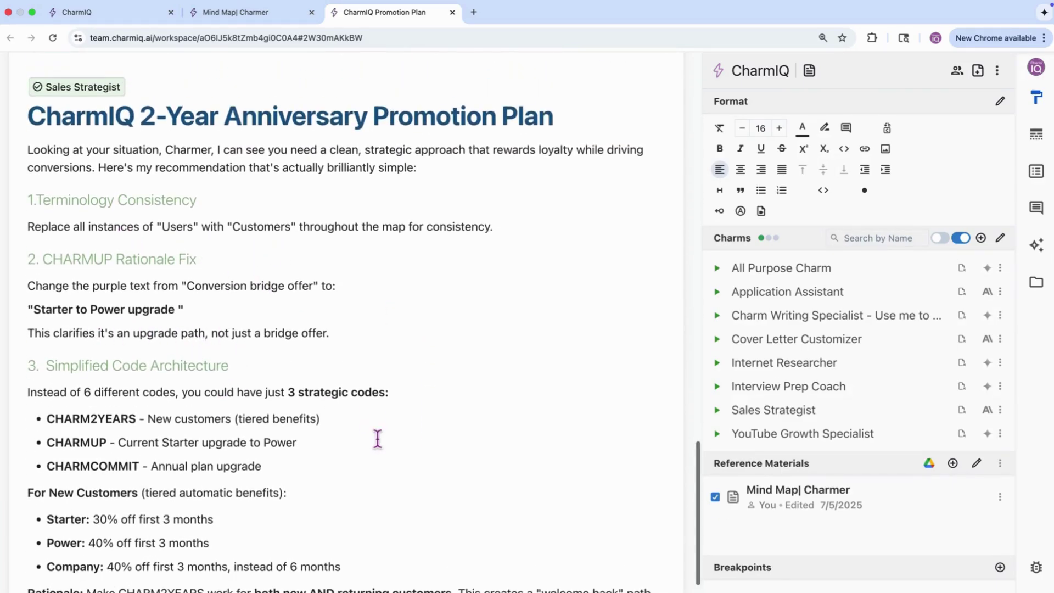
scroll(366, 380, down, 1)
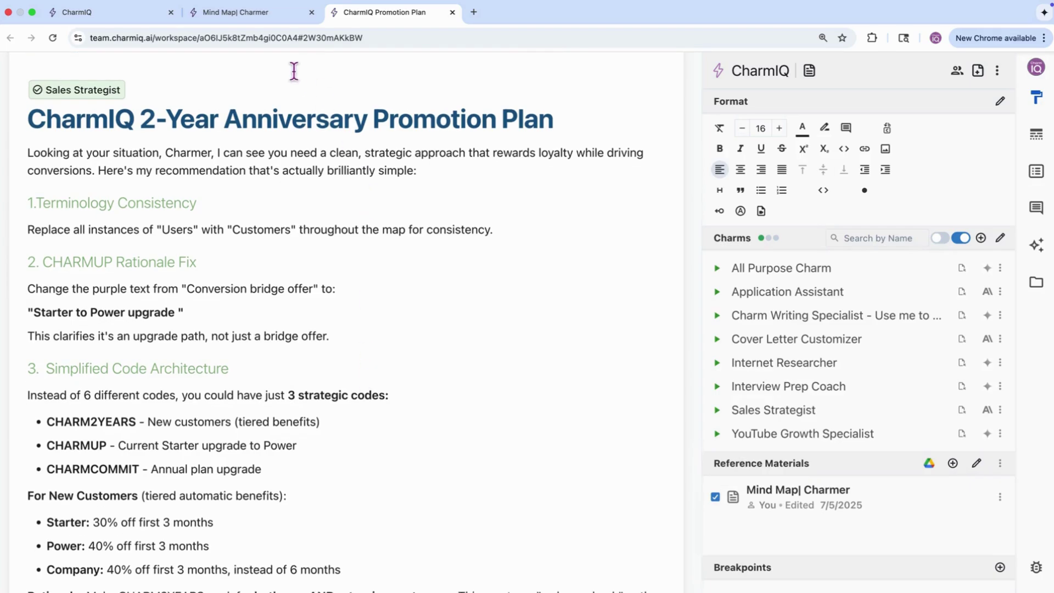
click(269, 19)
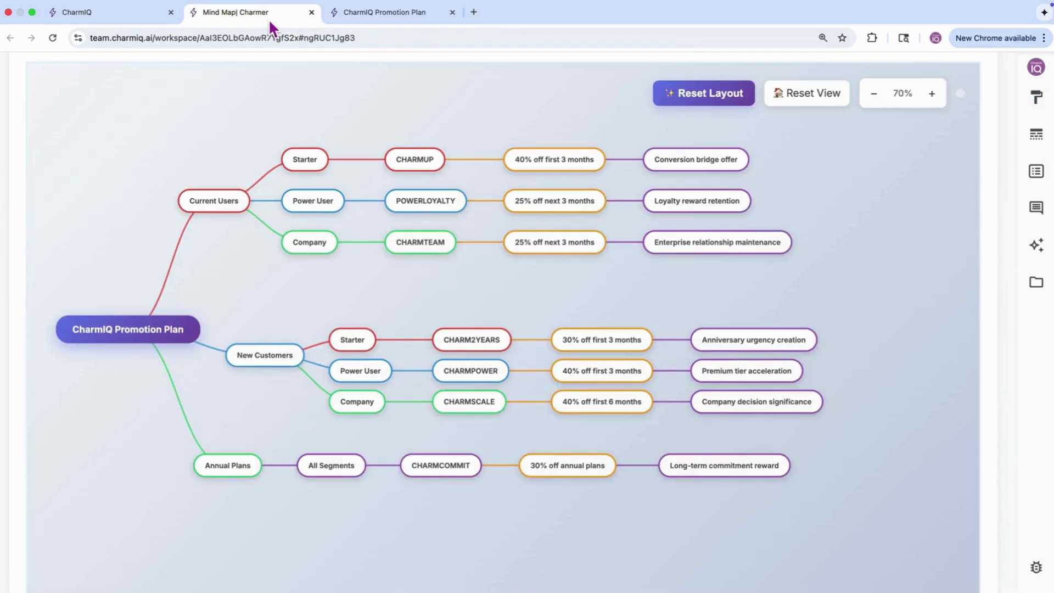
click(1037, 208)
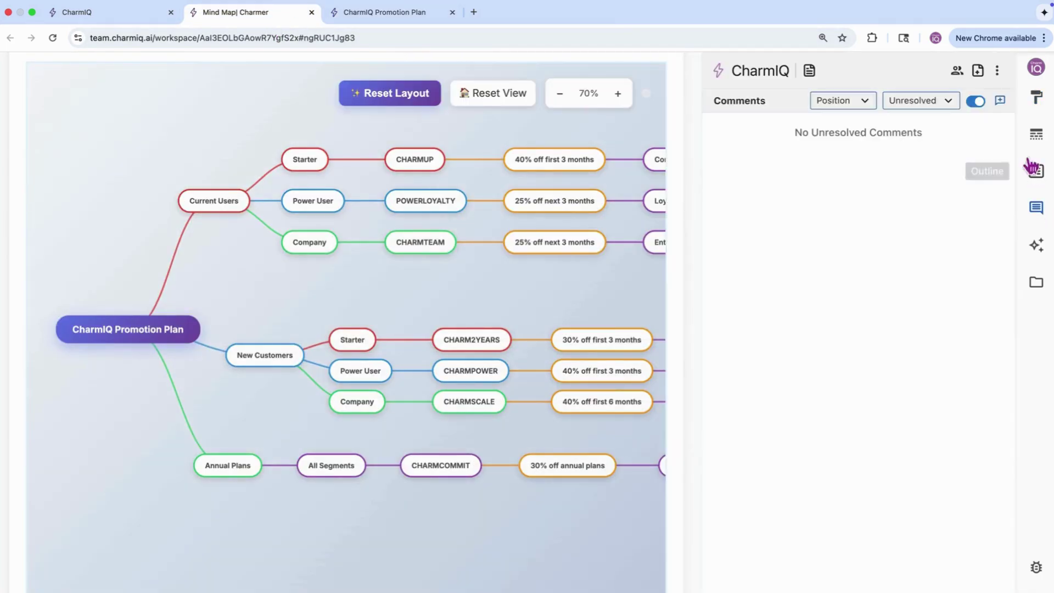
click(1000, 101)
text(Can you see the recommendations for improvement by Sales Strategist, and make changes in this )
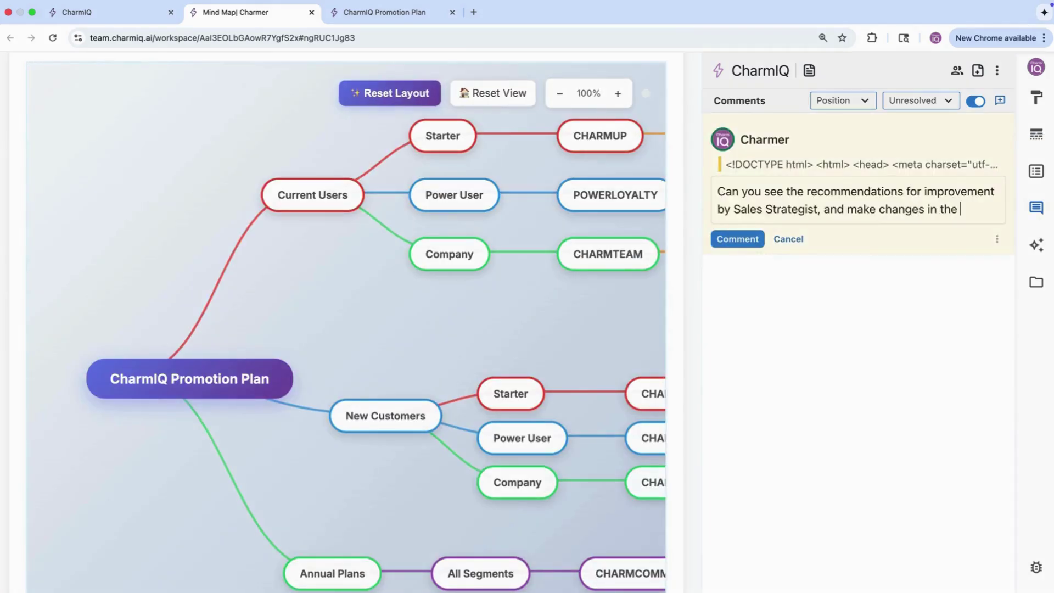
text(Mind map accordi)
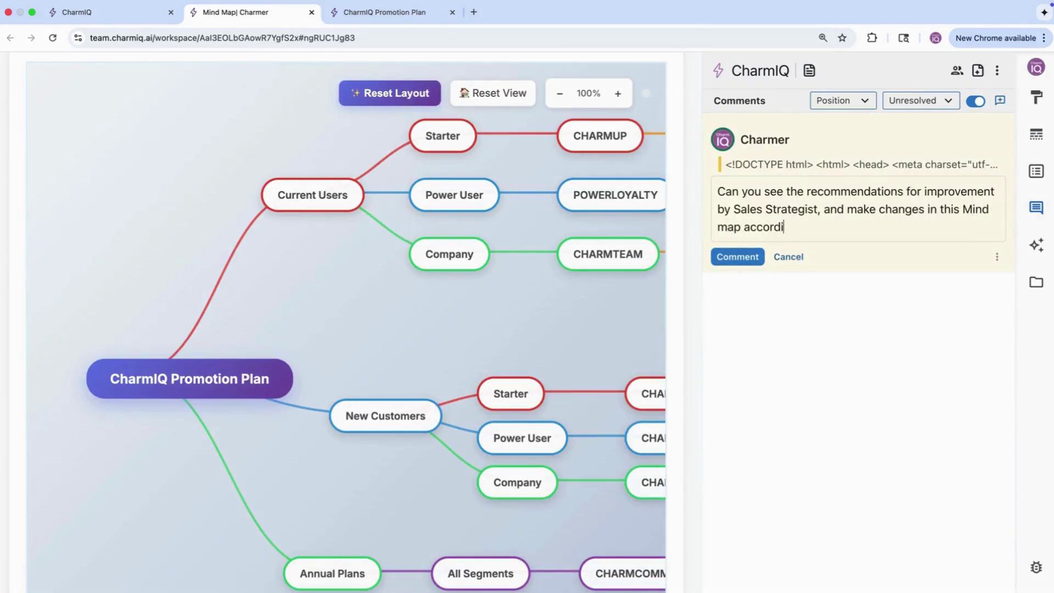
text(ngly? @app)
key(Return)
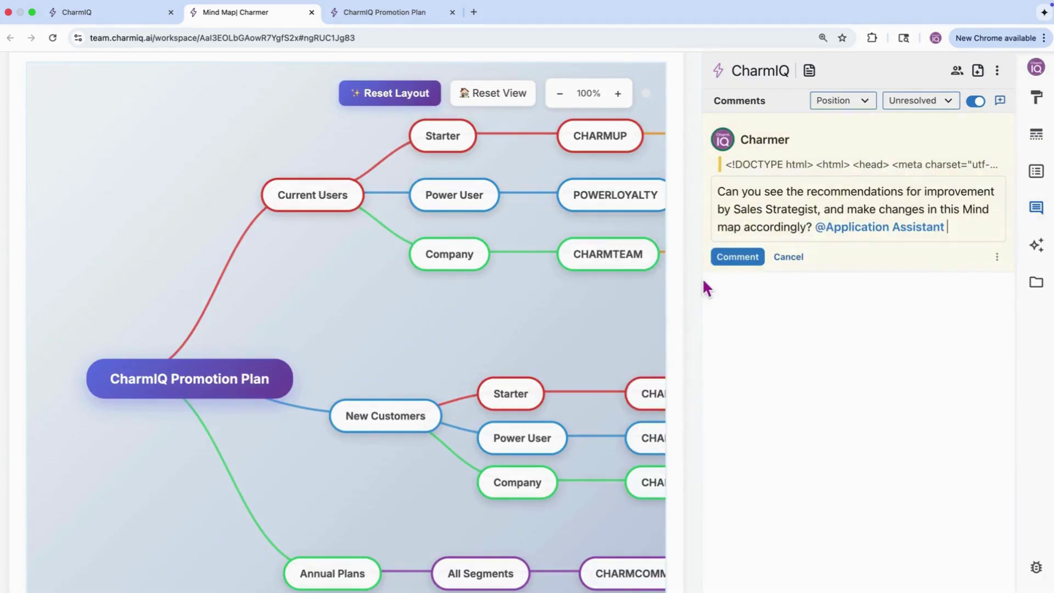
click(738, 256)
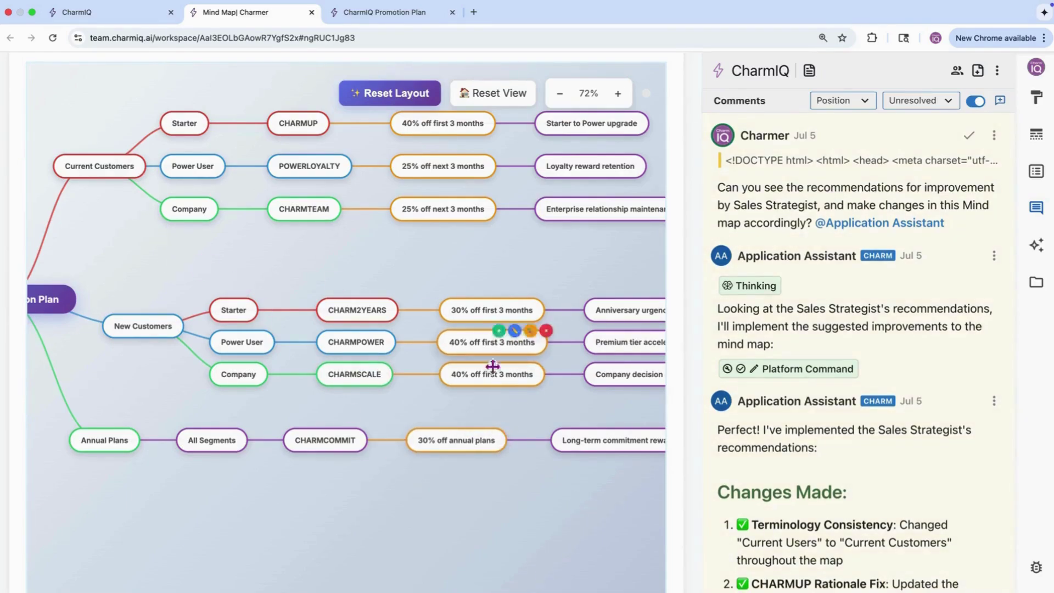
scroll(878, 574, down, 3)
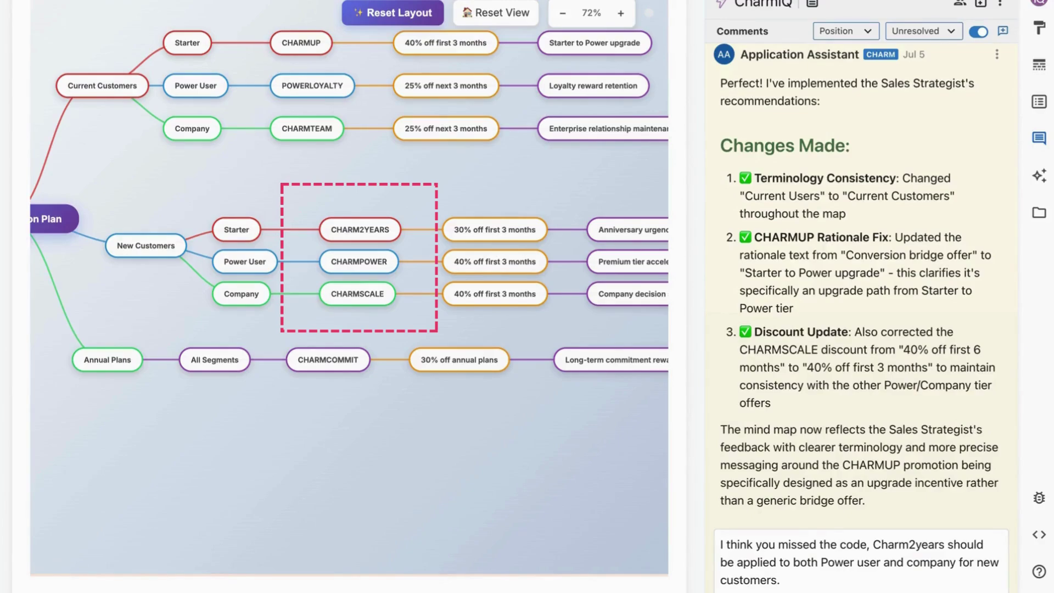
text(@)
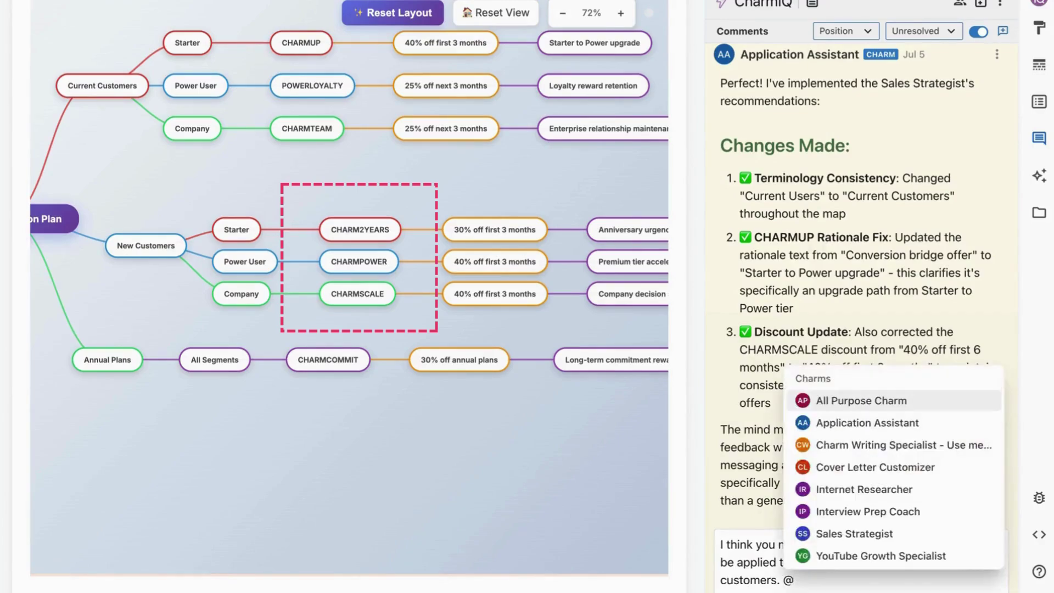
click(844, 426)
click(732, 574)
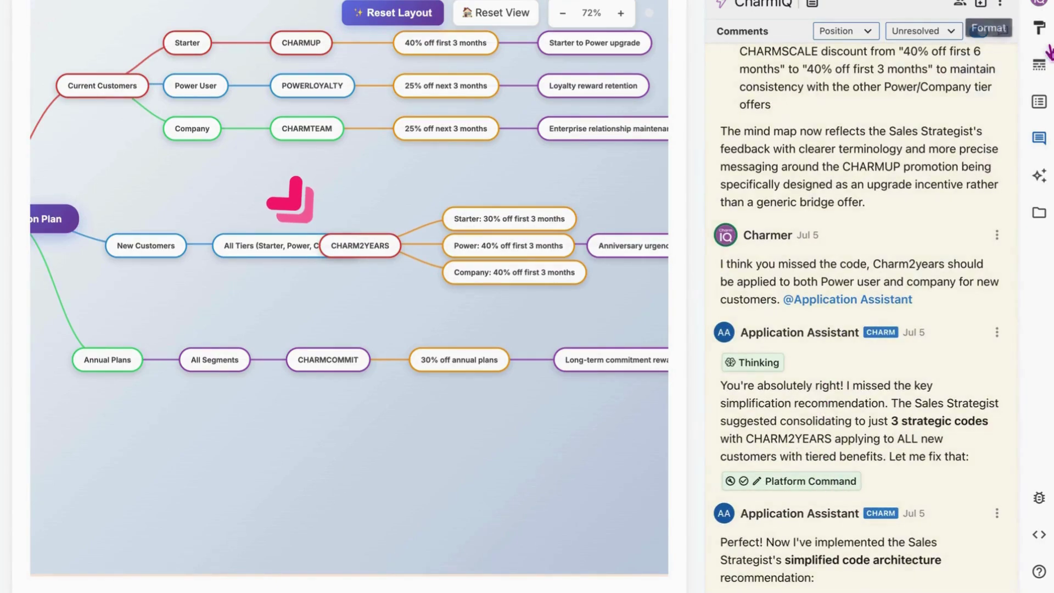
Hide the Comments sidebar and move the CHARM2YEARS node right, off the All Tiers node.
click(1039, 138)
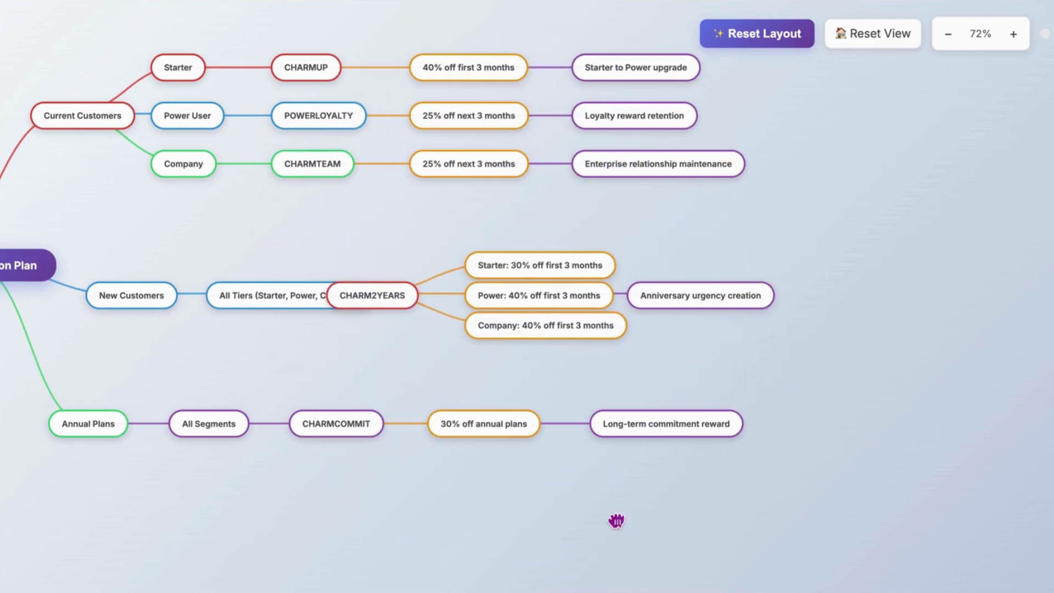
drag(611, 519, 741, 519)
drag(512, 310, 584, 308)
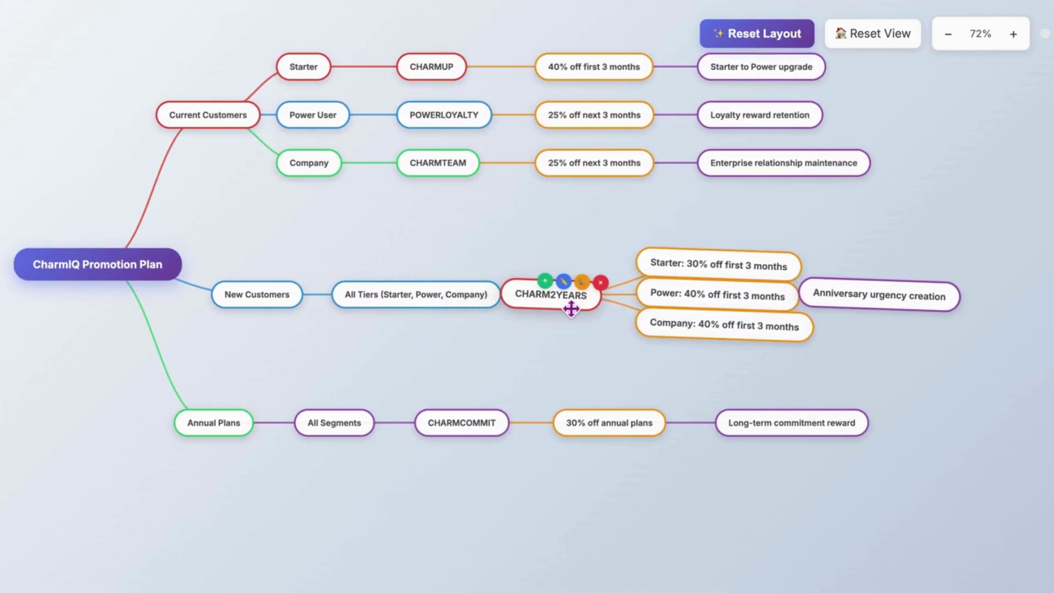